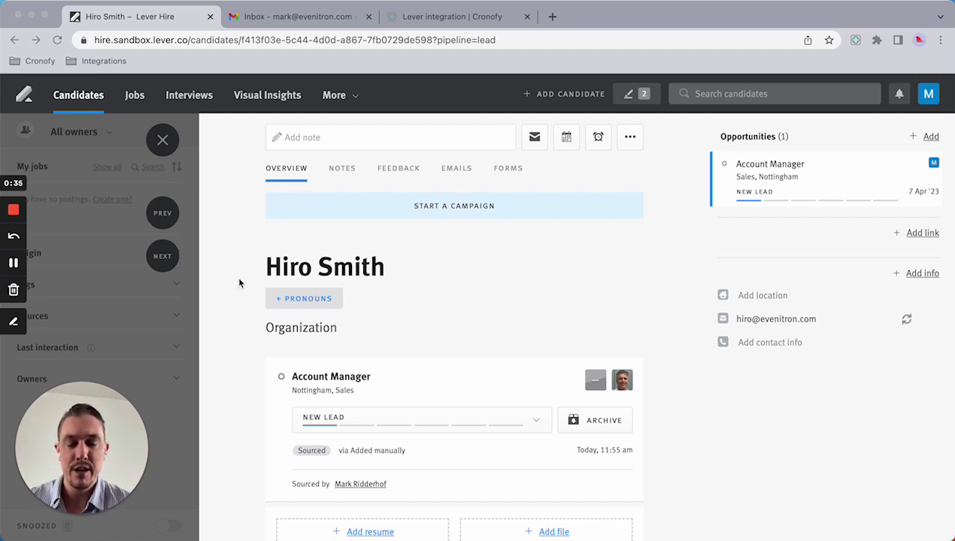
# Move the candidate to the Phone Screen stage
pyautogui.scroll(-1, 241, 286)
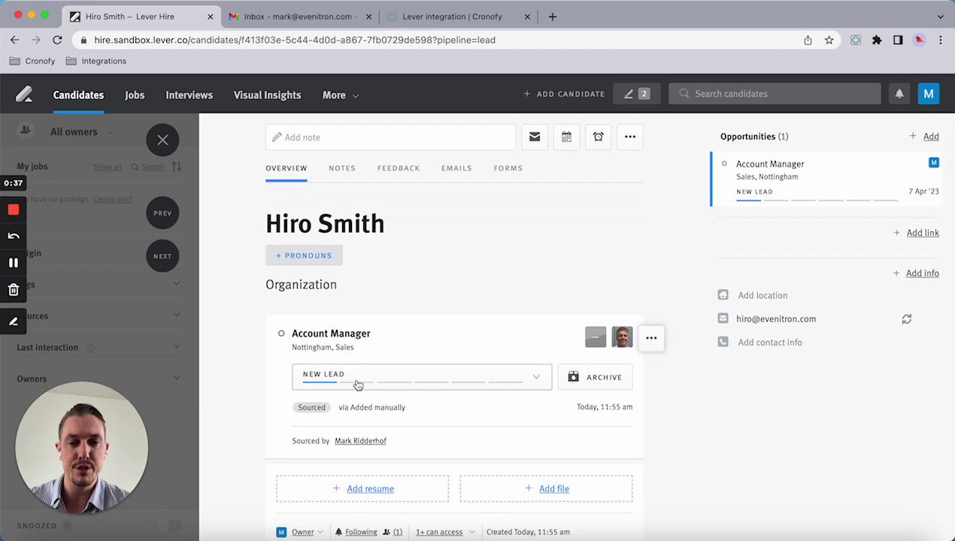
pyautogui.click(358, 385)
pyautogui.scroll(-2, 350, 390)
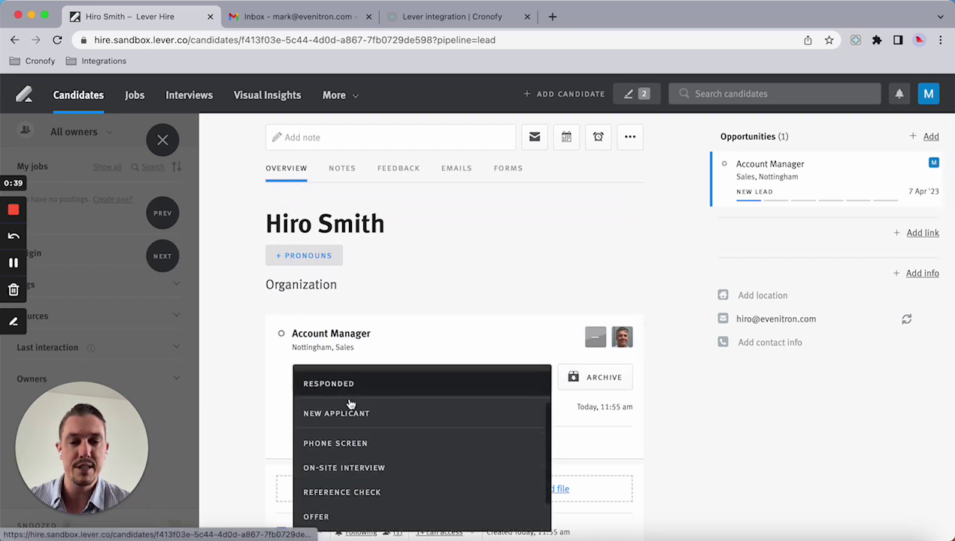
pyautogui.click(346, 443)
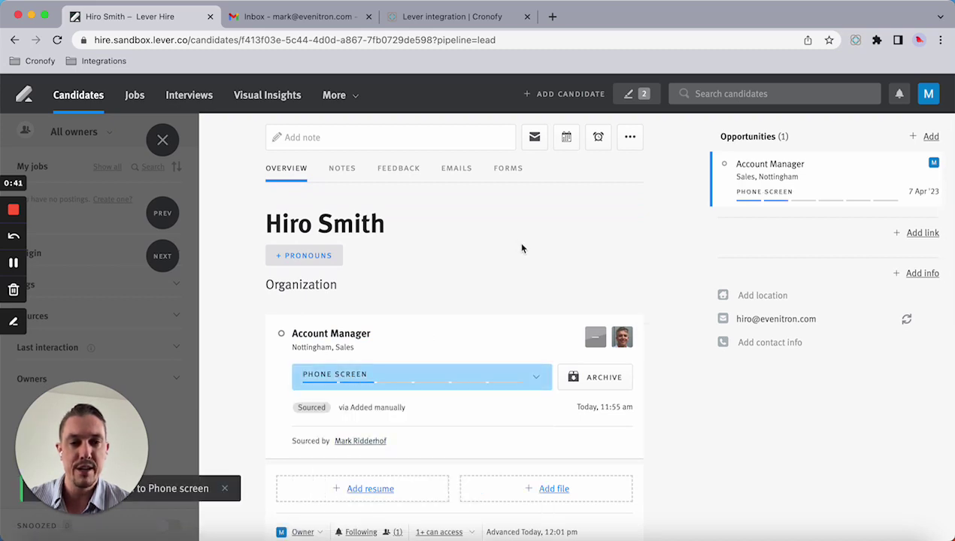
# Start an email from the First interview template and delete its booking-link placeholder
pyautogui.click(533, 143)
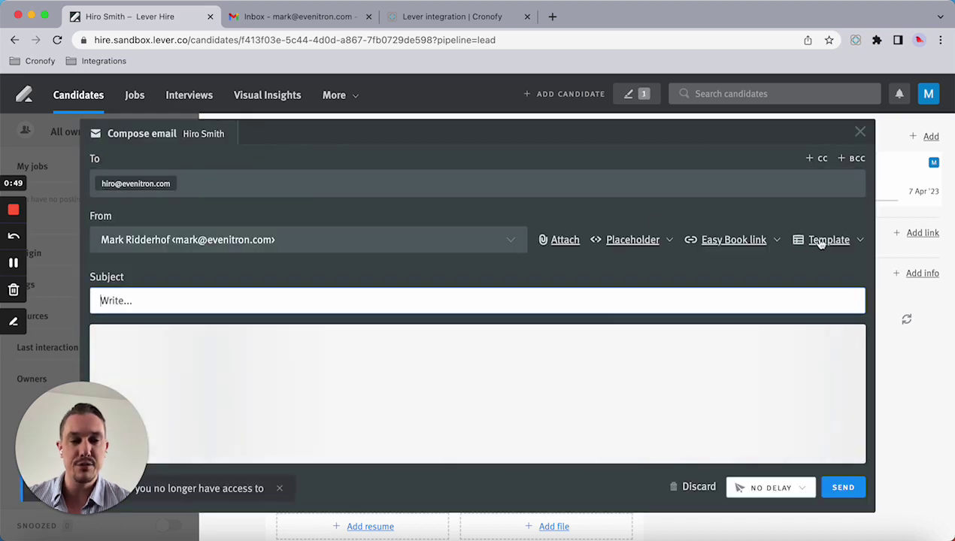
pyautogui.click(818, 240)
pyautogui.click(774, 329)
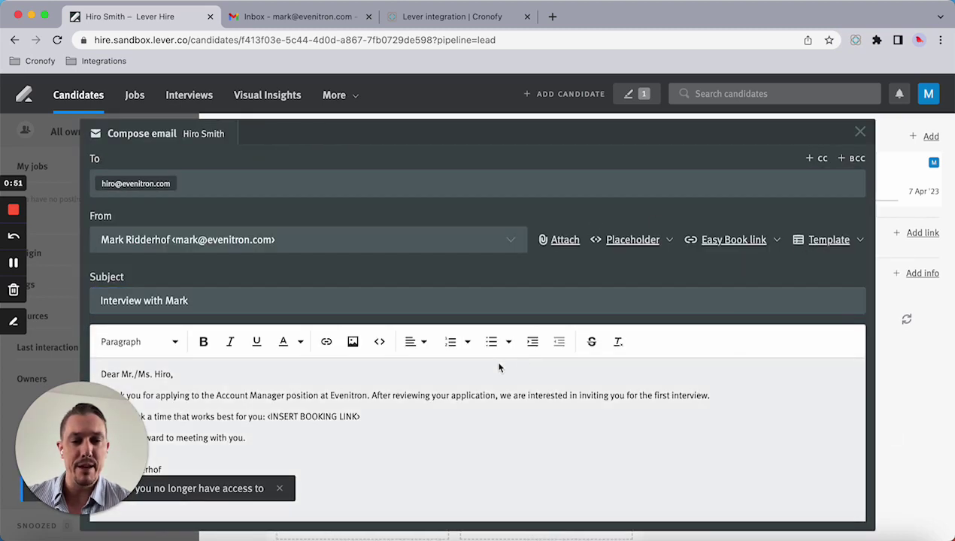
pyautogui.moveTo(361, 418); pyautogui.dragTo(269, 418)
pyautogui.press('BackSpace')
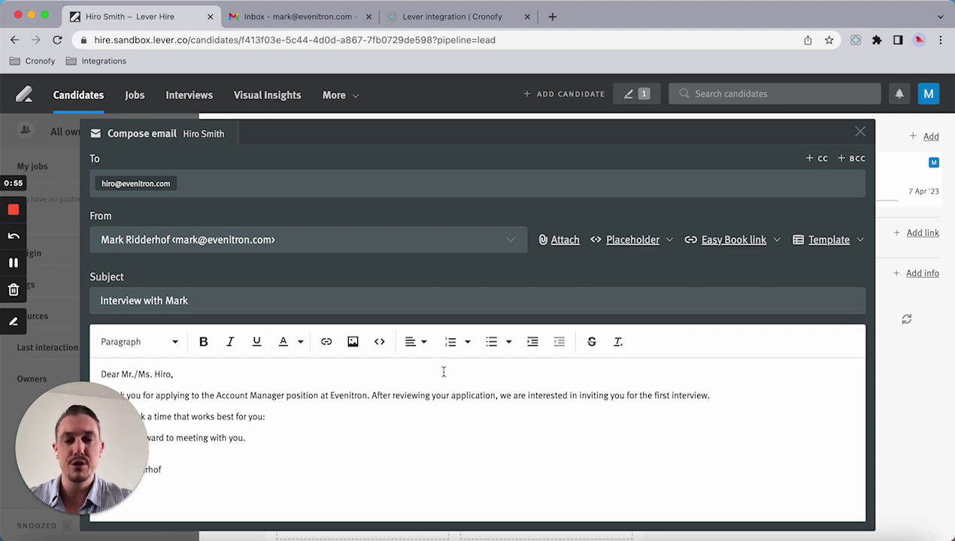
pyautogui.scroll(-2, 439, 370)
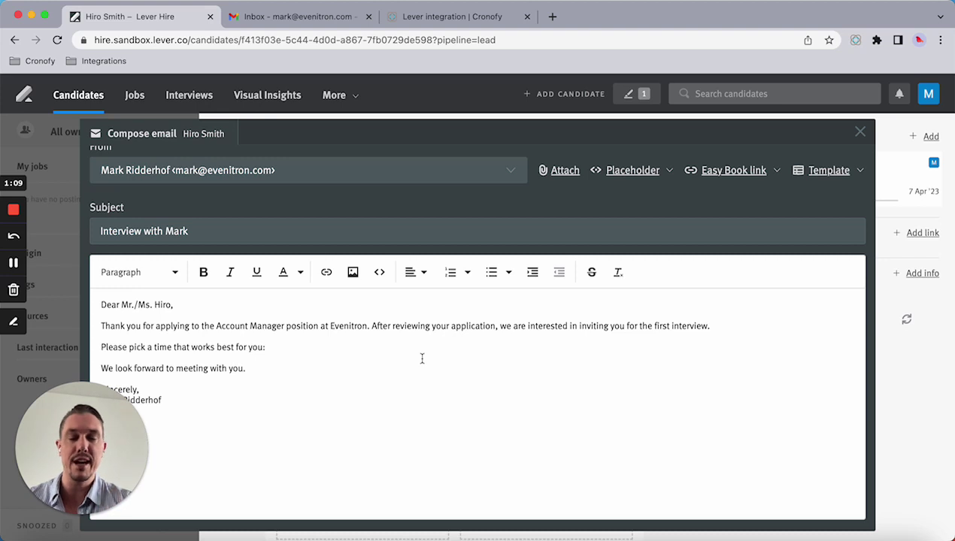
# Open Cronofy for the draft, scheduling on a colleague's behalf with them as event owner
pyautogui.click(422, 359)
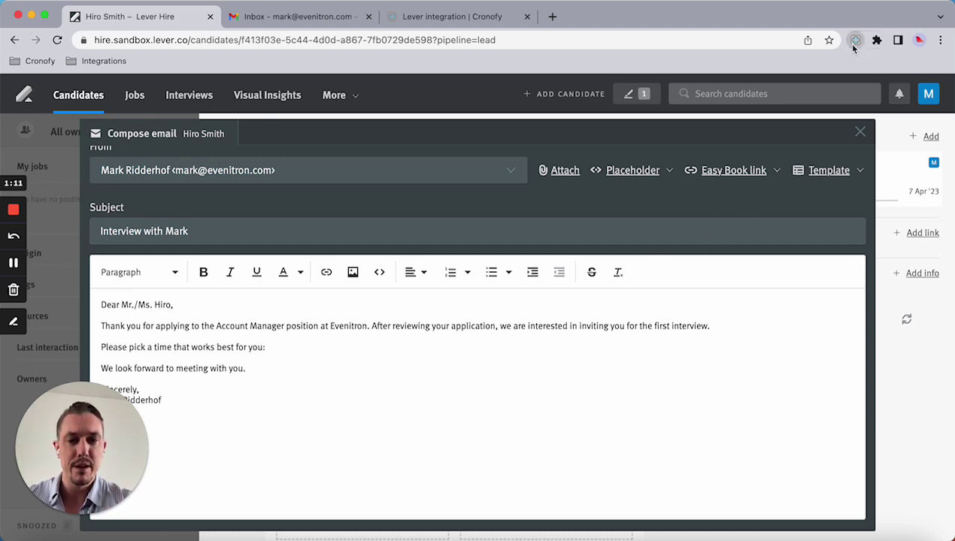
pyautogui.click(855, 41)
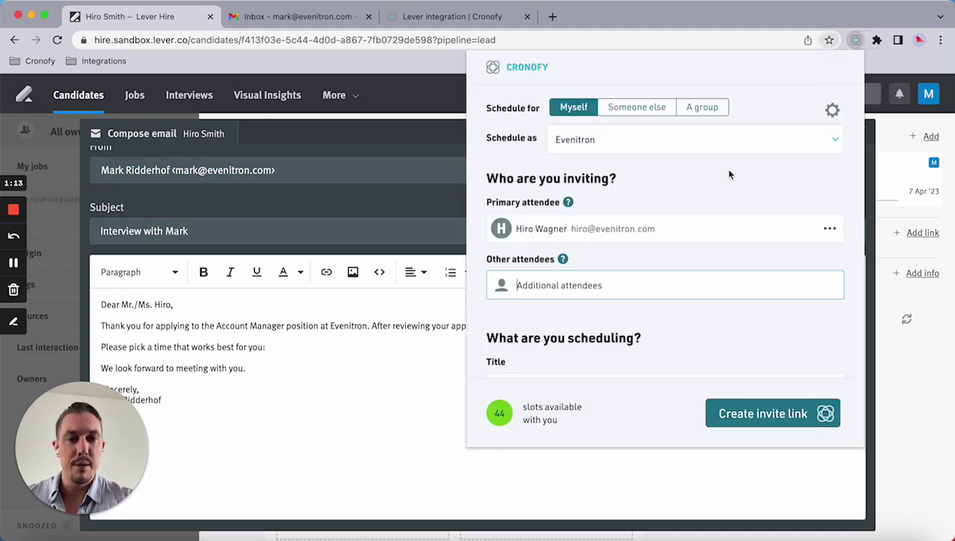
pyautogui.click(626, 115)
pyautogui.click(552, 141)
pyautogui.write('deniz')
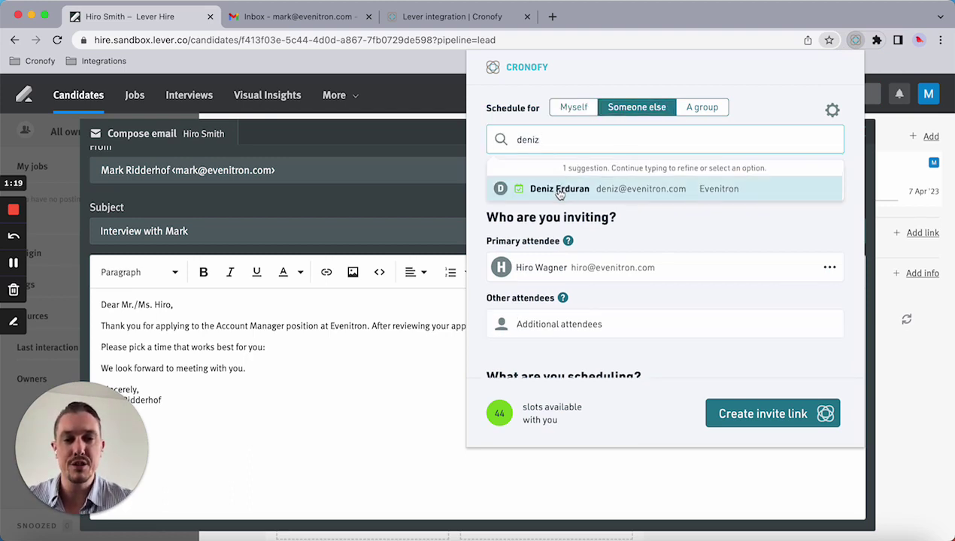
pyautogui.click(560, 190)
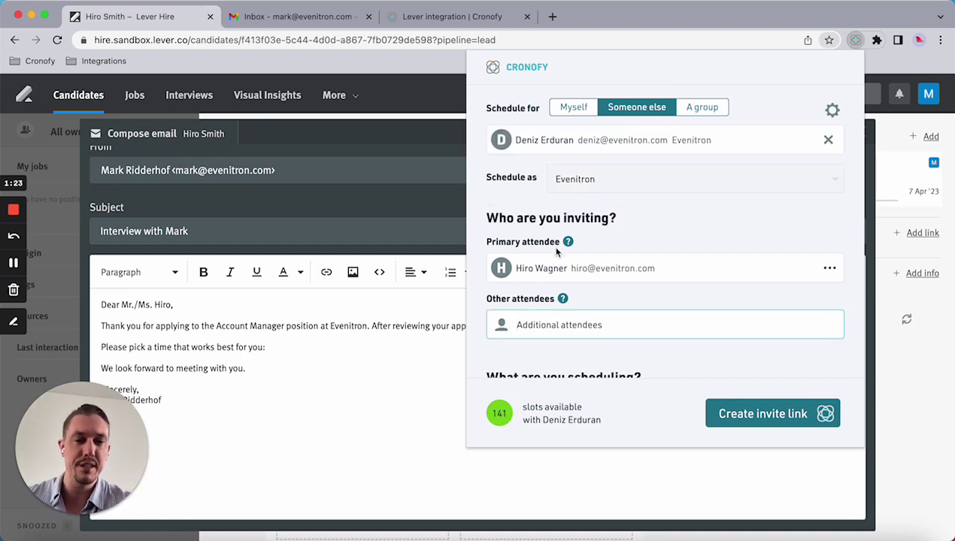
pyautogui.scroll(-1, 541, 252)
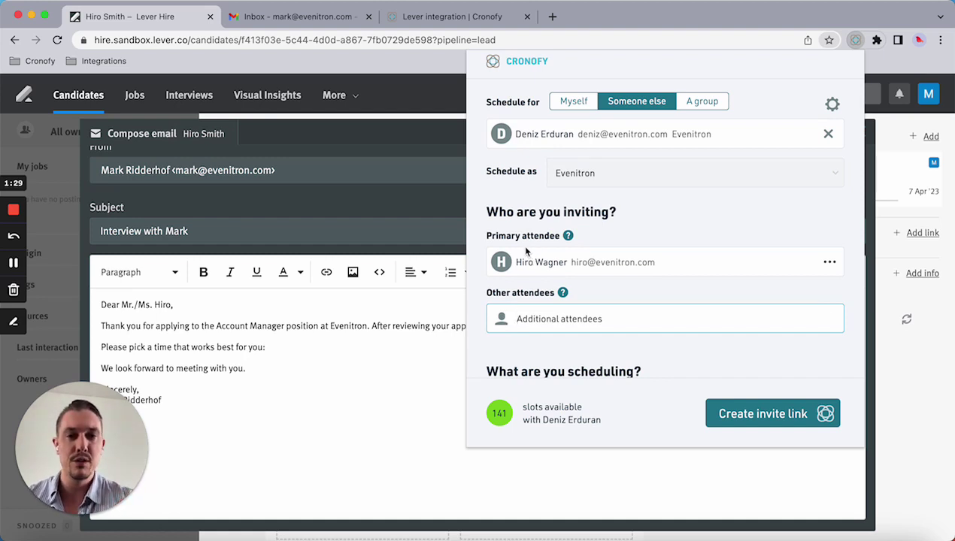
pyautogui.scroll(-3, 521, 248)
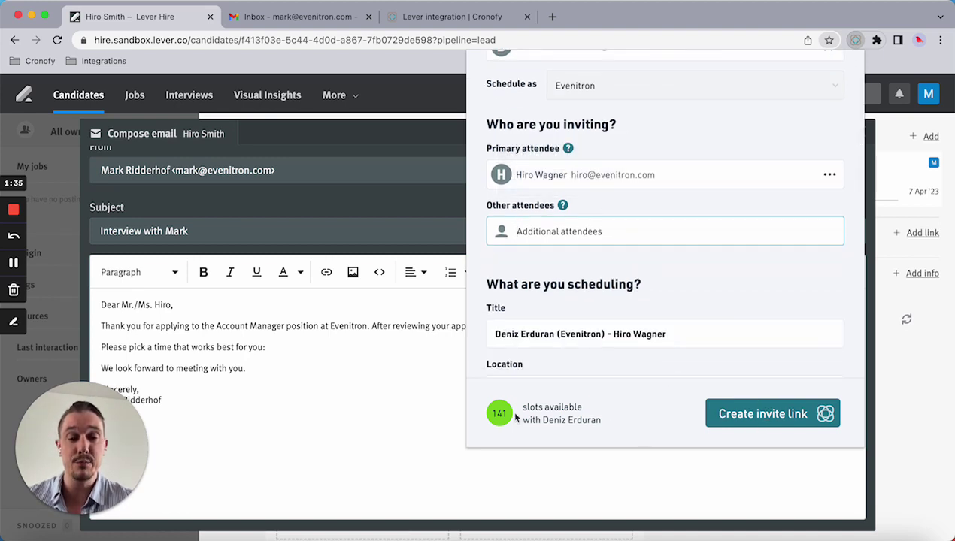
pyautogui.moveTo(509, 413)
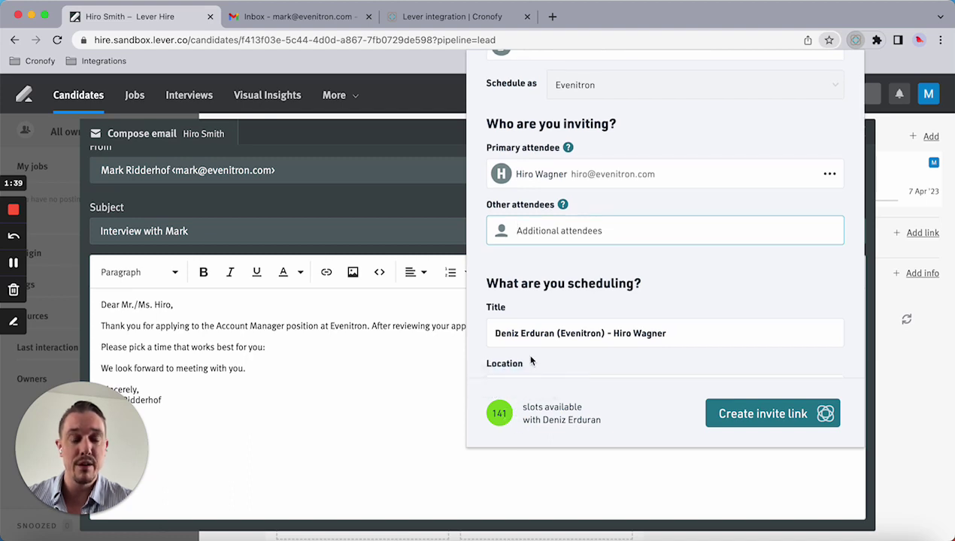
pyautogui.scroll(-5, 526, 353)
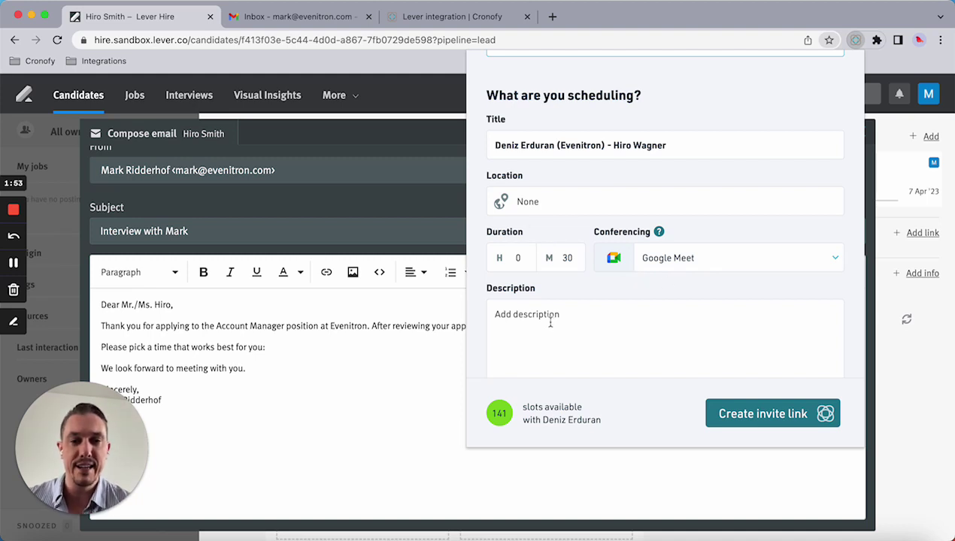
# Tag the scheduling request Phone interview
pyautogui.scroll(-5, 536, 315)
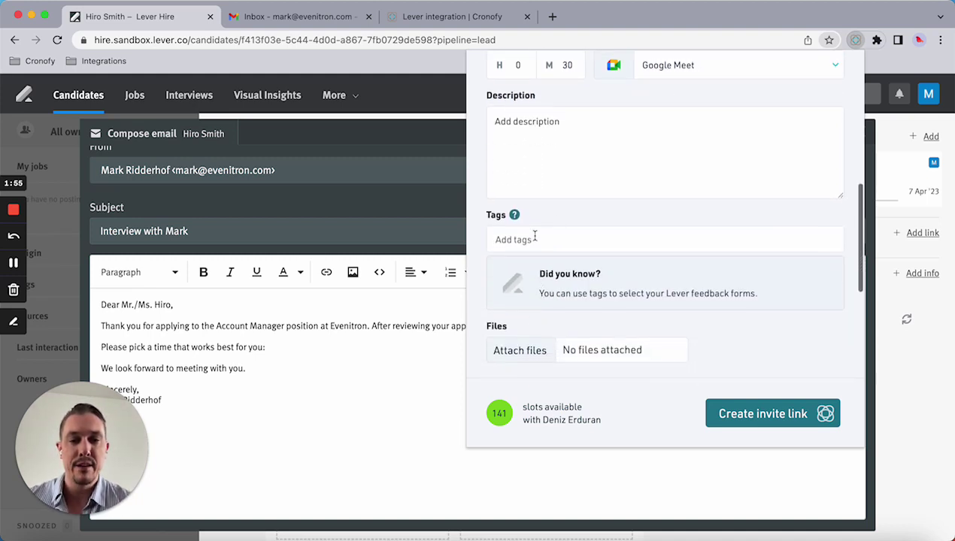
pyautogui.click(522, 240)
pyautogui.write('Phone')
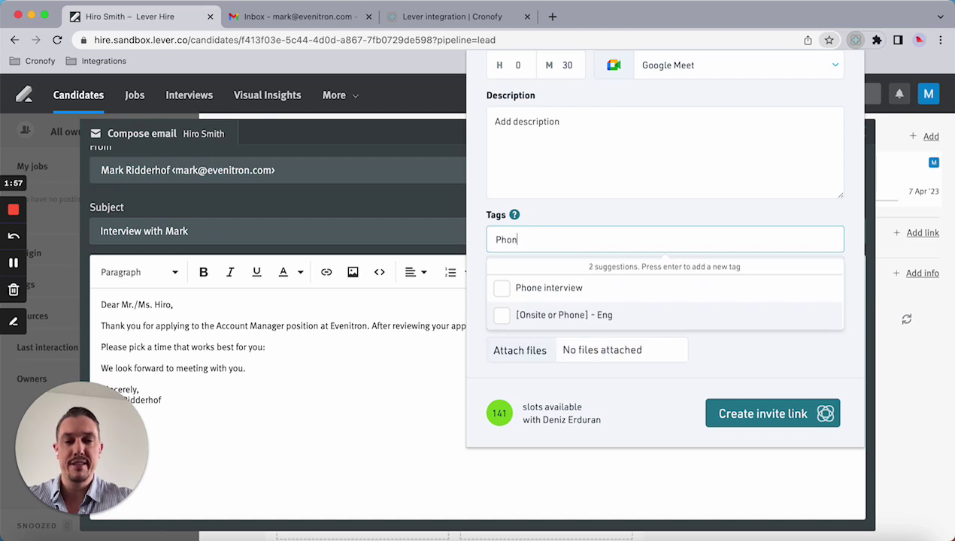
pyautogui.click(501, 293)
pyautogui.click(592, 217)
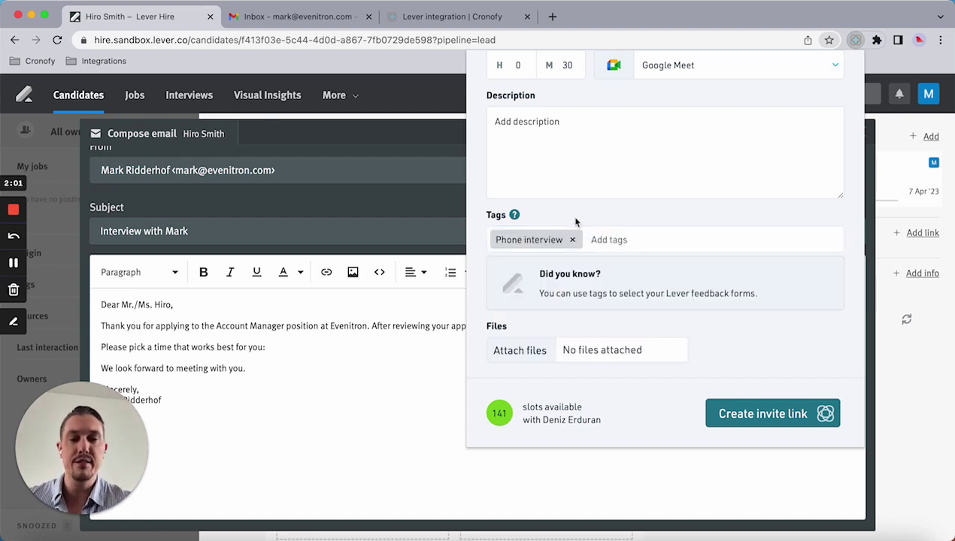
# Switch to custom times, offering slots whether the colleague is busy or not
pyautogui.scroll(-3, 583, 226)
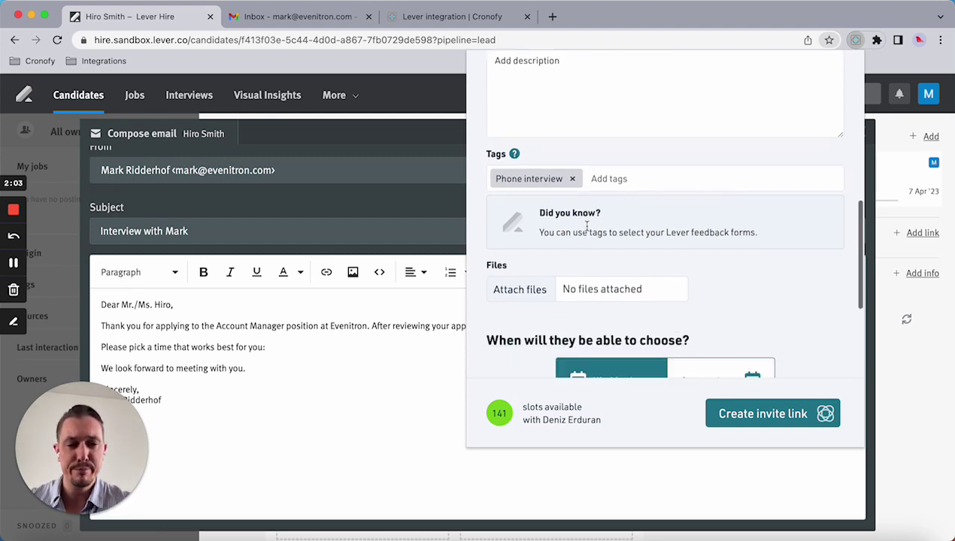
pyautogui.scroll(-9, 587, 232)
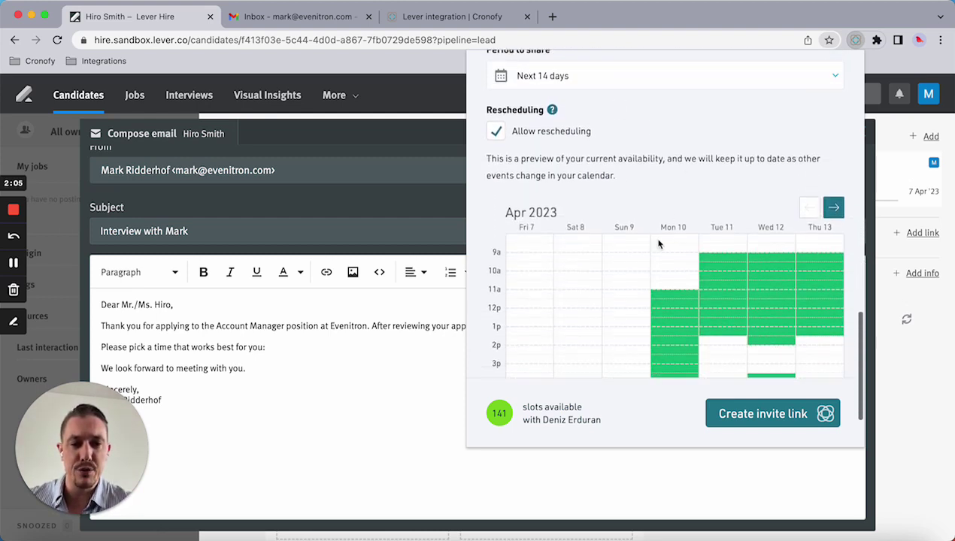
pyautogui.scroll(2, 677, 224)
pyautogui.scroll(3, 676, 224)
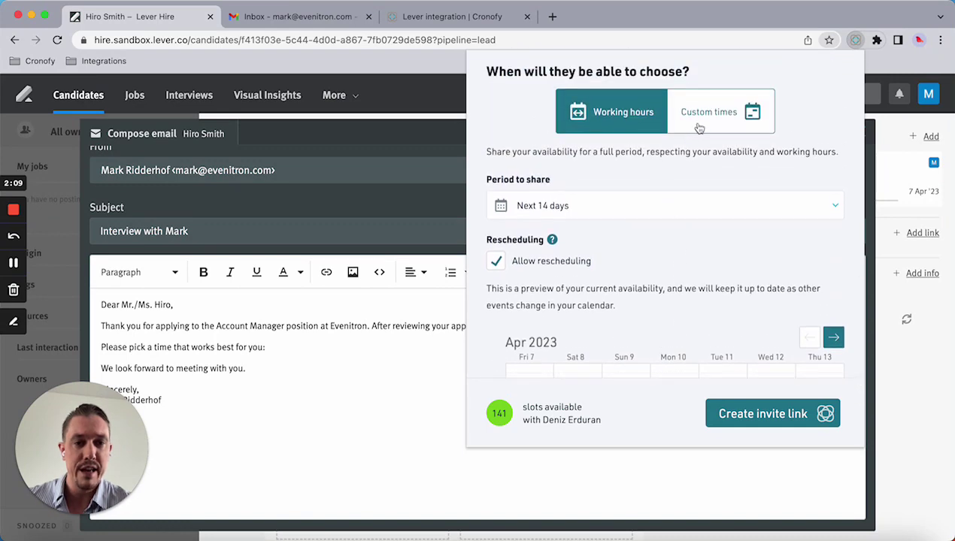
pyautogui.click(698, 128)
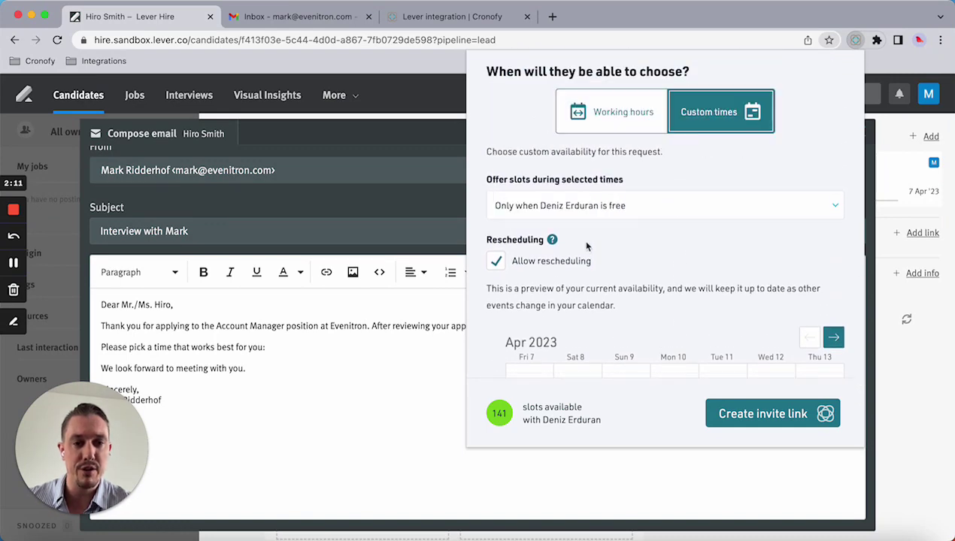
pyautogui.scroll(-4, 587, 244)
pyautogui.scroll(-2, 583, 241)
pyautogui.scroll(2, 583, 240)
pyautogui.click(586, 71)
pyautogui.click(581, 122)
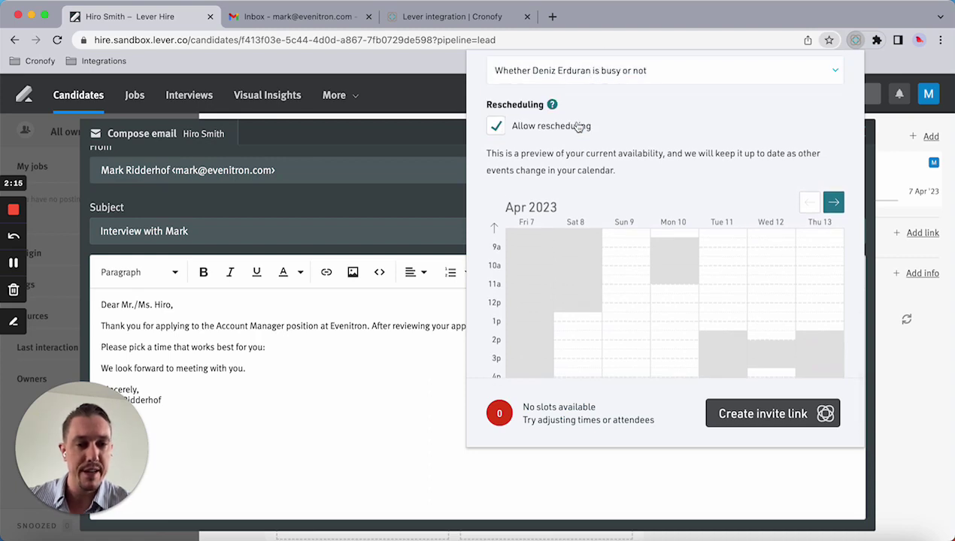
pyautogui.scroll(-2, 623, 173)
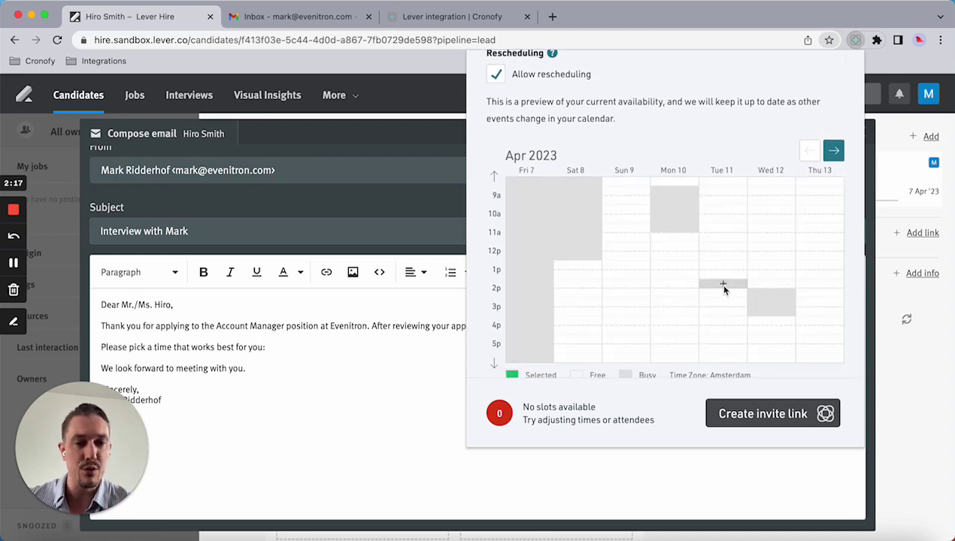
# Offer 1pm–4:30pm blocks on Tue 11, Thu 13 and Mon 10
pyautogui.moveTo(714, 280); pyautogui.dragTo(724, 334)
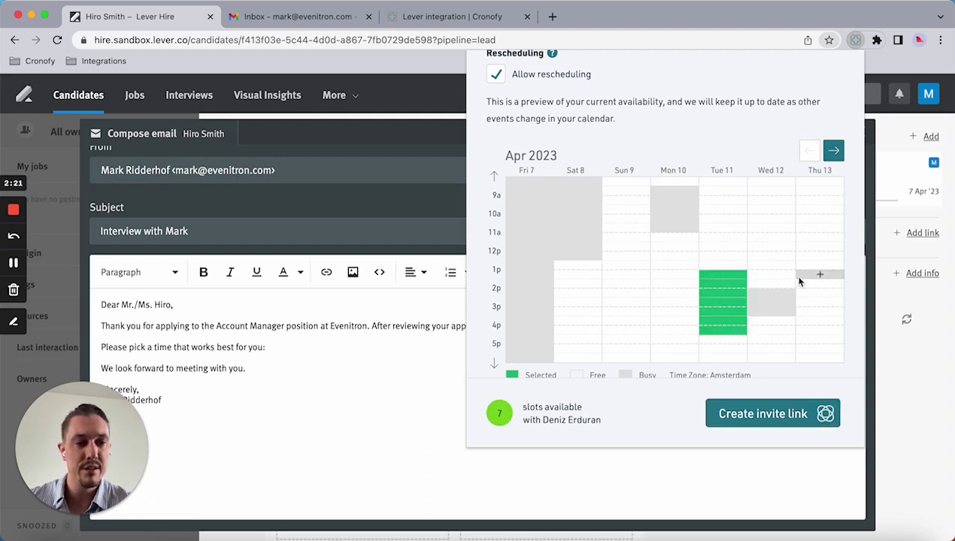
pyautogui.moveTo(801, 281); pyautogui.dragTo(812, 330)
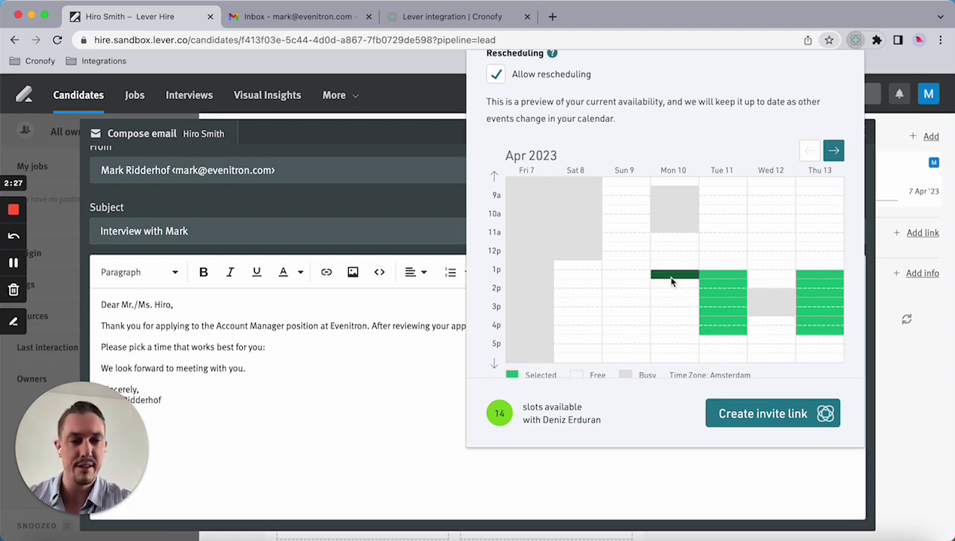
pyautogui.moveTo(672, 280); pyautogui.dragTo(677, 329)
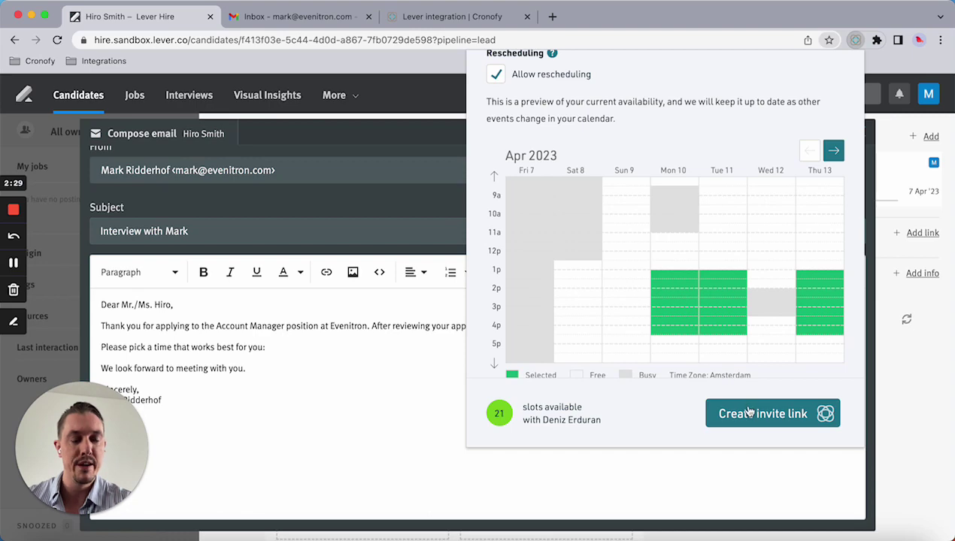
# Create the invite link, paste it into the email and send it
pyautogui.click(749, 412)
pyautogui.click(820, 230)
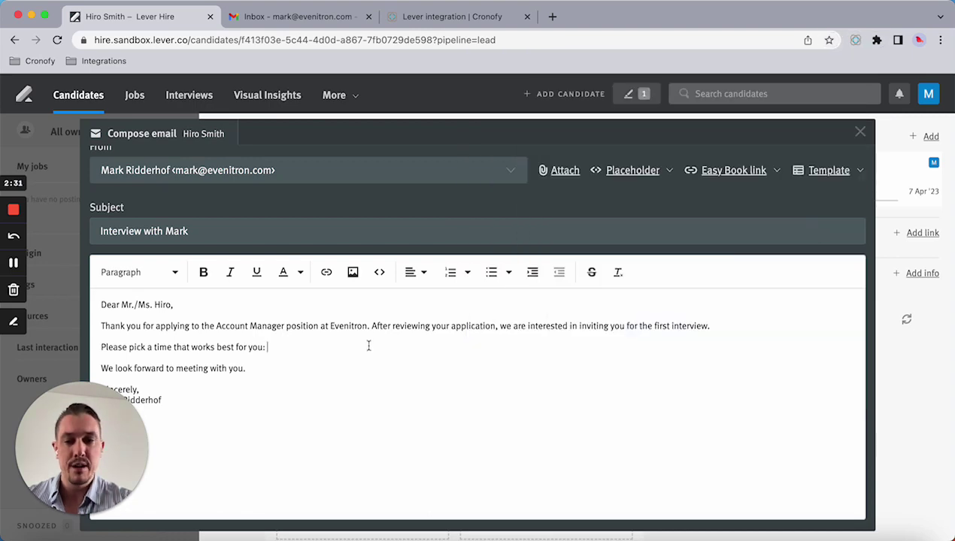
pyautogui.press('super+v')
pyautogui.scroll(-1, 527, 340)
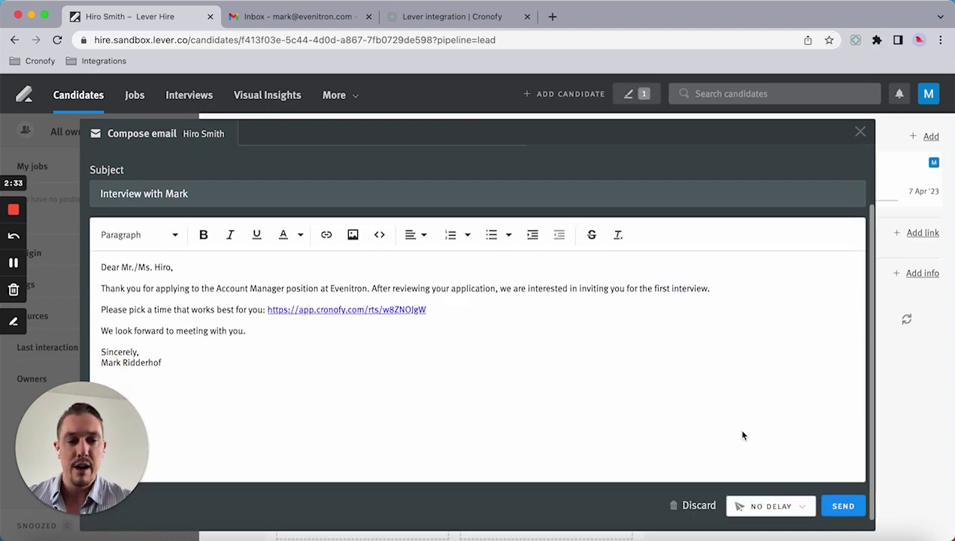
pyautogui.click(843, 506)
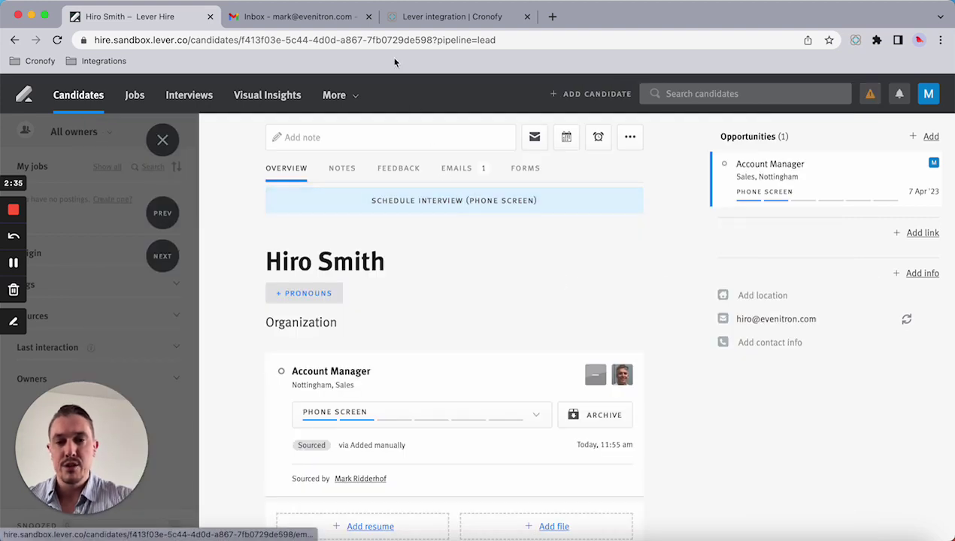
# Open the invite link in a new tab and book 1:00–1:30 PM on Monday 10 April
pyautogui.click(552, 15)
pyautogui.press('super+v')
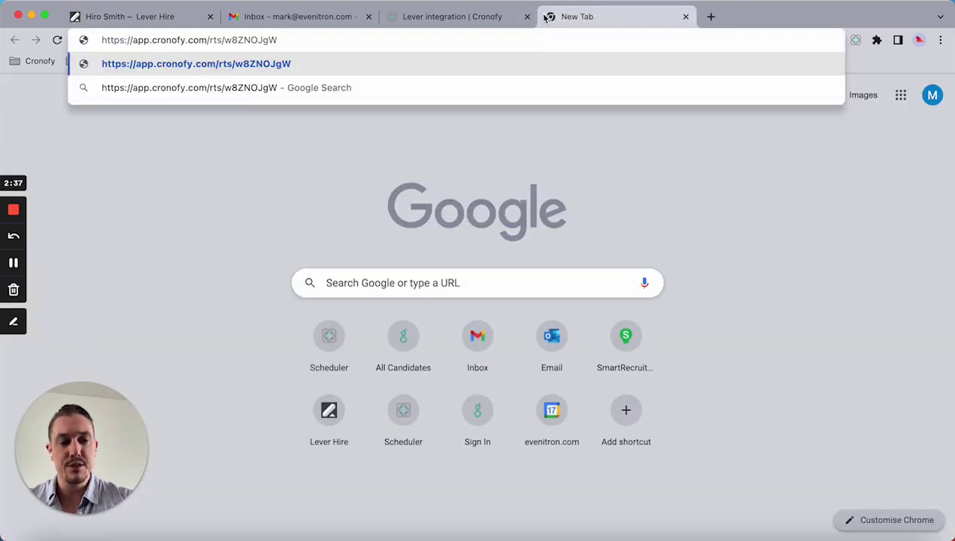
pyautogui.press('Return')
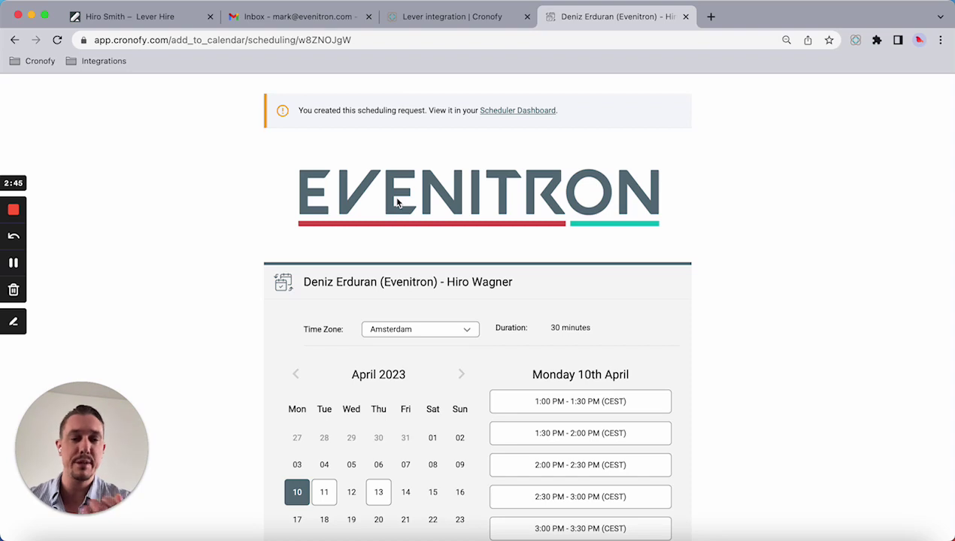
pyautogui.scroll(-3, 397, 203)
pyautogui.scroll(2, 375, 248)
pyautogui.scroll(1, 376, 248)
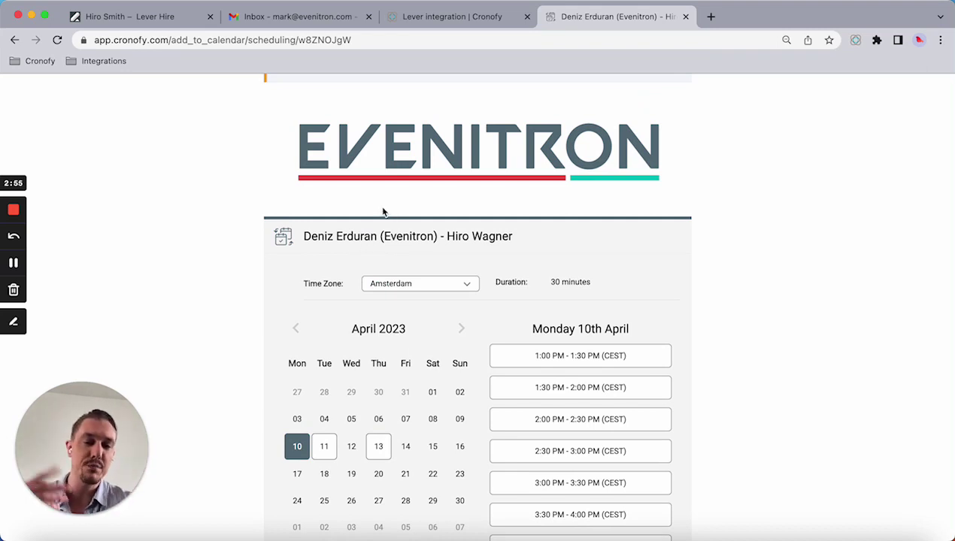
pyautogui.scroll(-2, 445, 307)
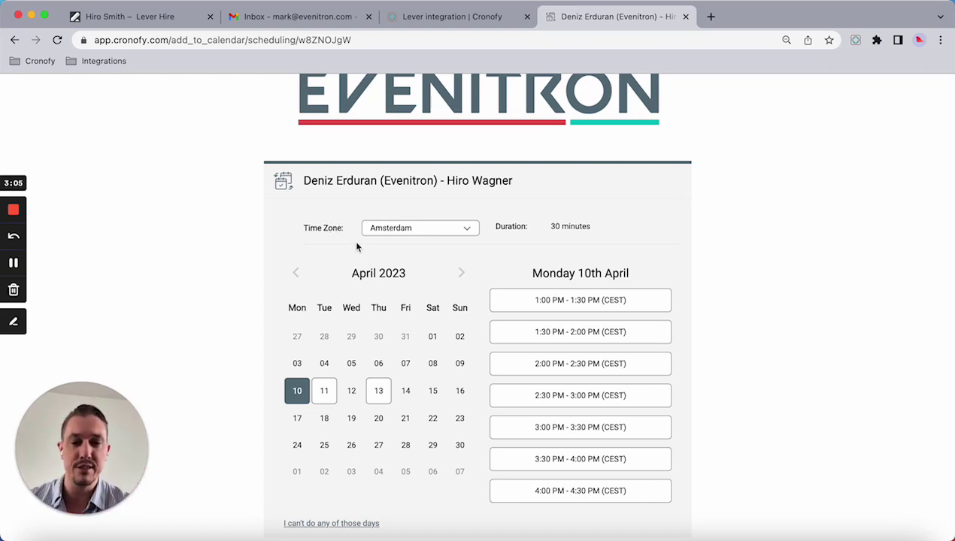
pyautogui.click(539, 302)
pyautogui.click(554, 319)
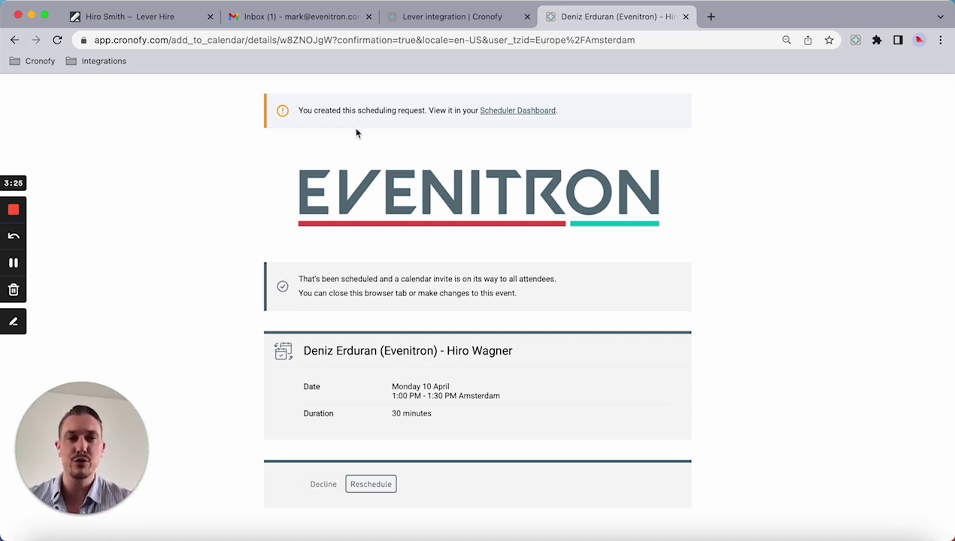
# Check the booking on the candidate's Lever page, then go to the Gmail inbox
pyautogui.click(118, 17)
pyautogui.scroll(-5, 357, 315)
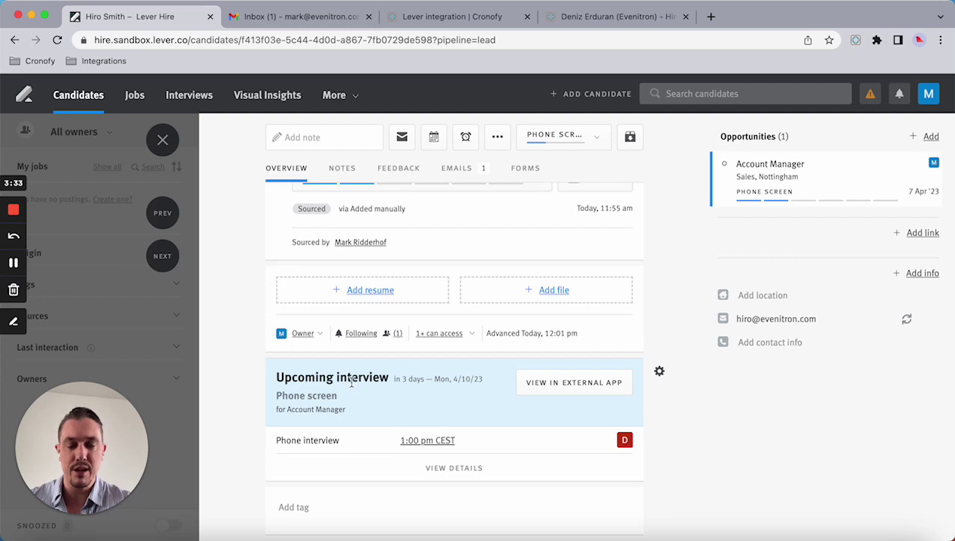
pyautogui.click(289, 21)
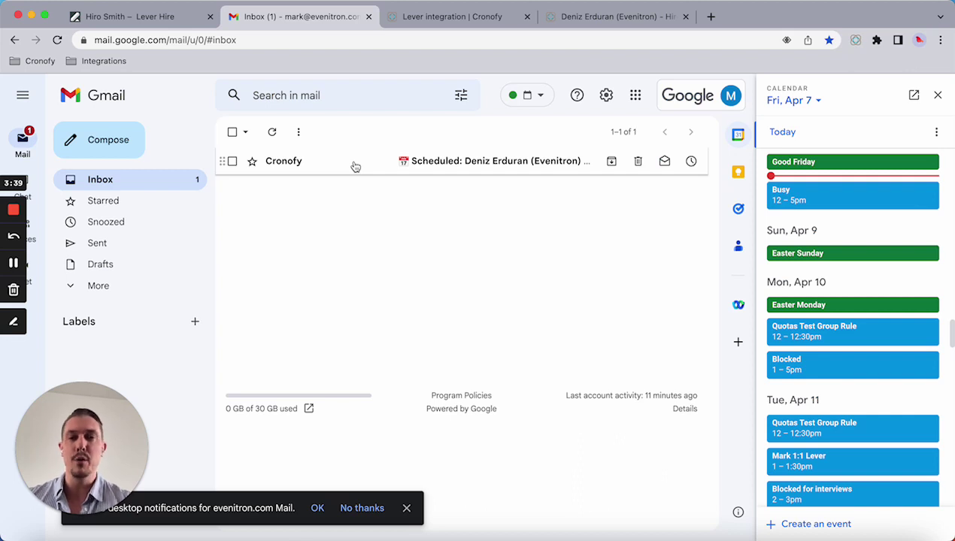
# Return to the candidate's Lever profile showing the Mon 4/10/23 1:00 pm phone screen
pyautogui.click(150, 17)
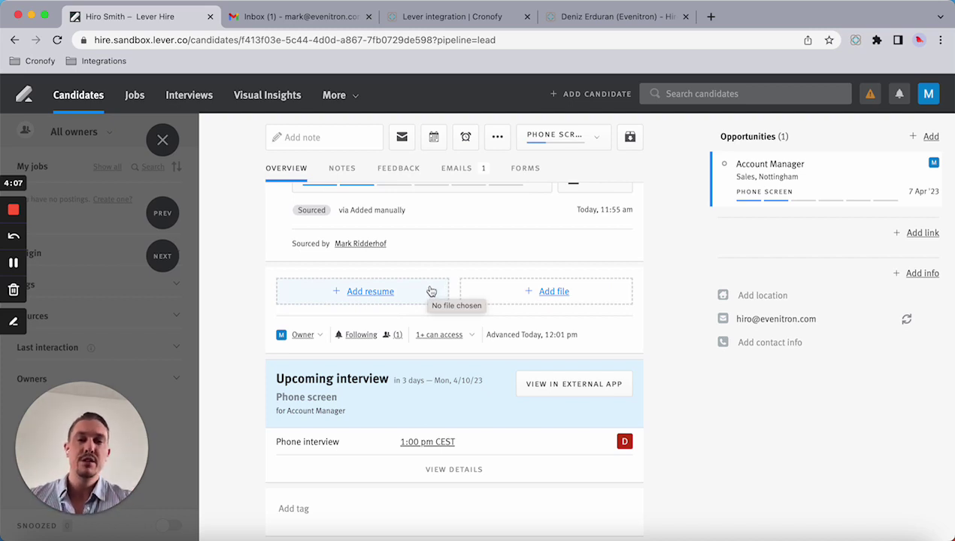
# Close the booking tab and start a Cronofy request owned by a colleague
pyautogui.scroll(5, 433, 199)
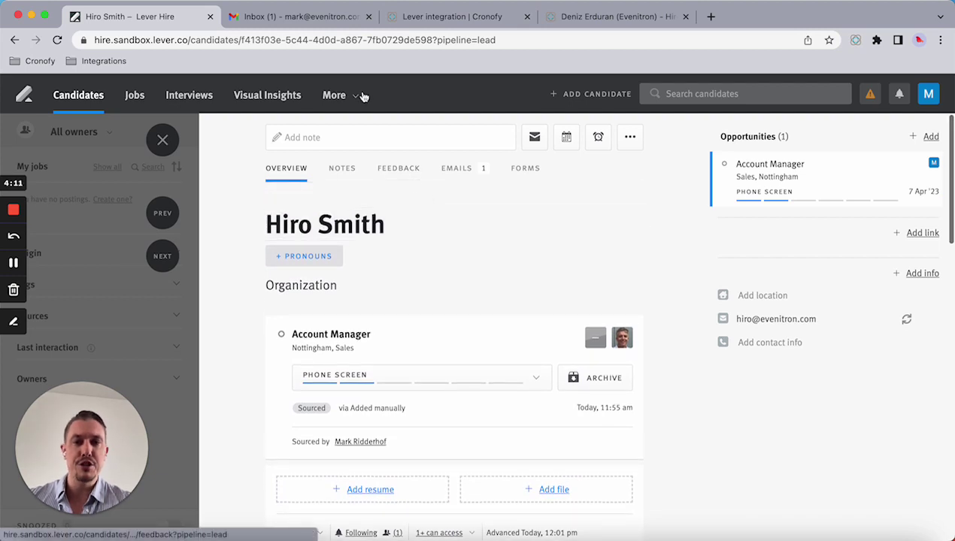
pyautogui.click(685, 16)
pyautogui.scroll(-3, 338, 191)
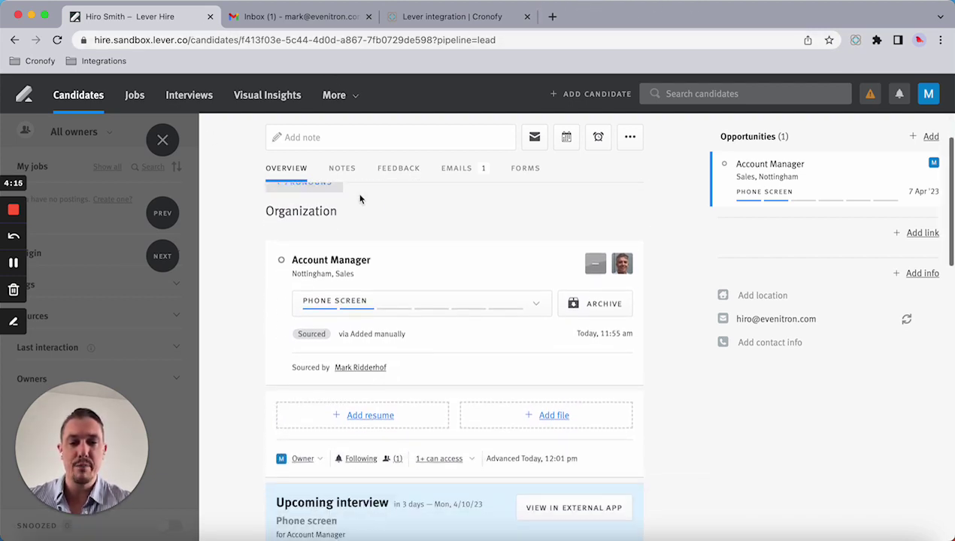
pyautogui.click(854, 40)
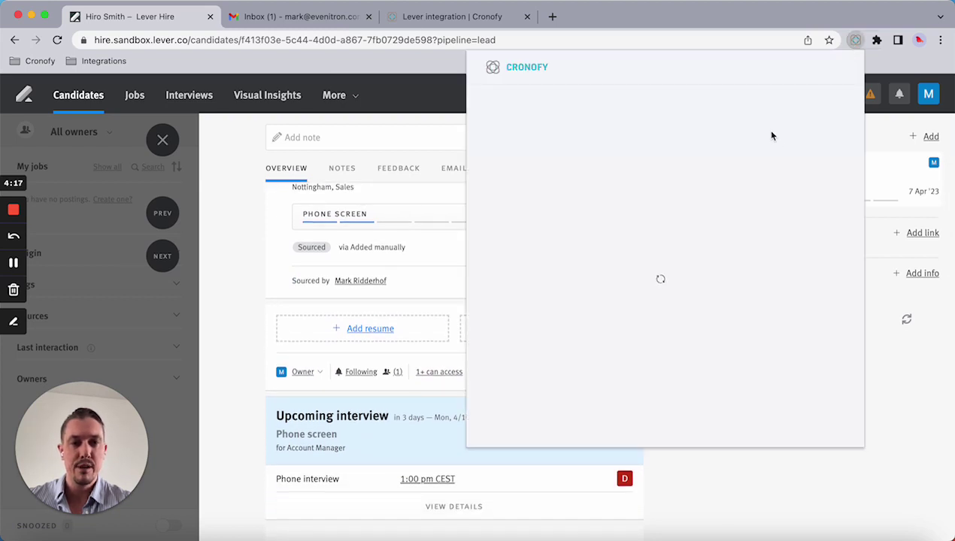
pyautogui.click(631, 107)
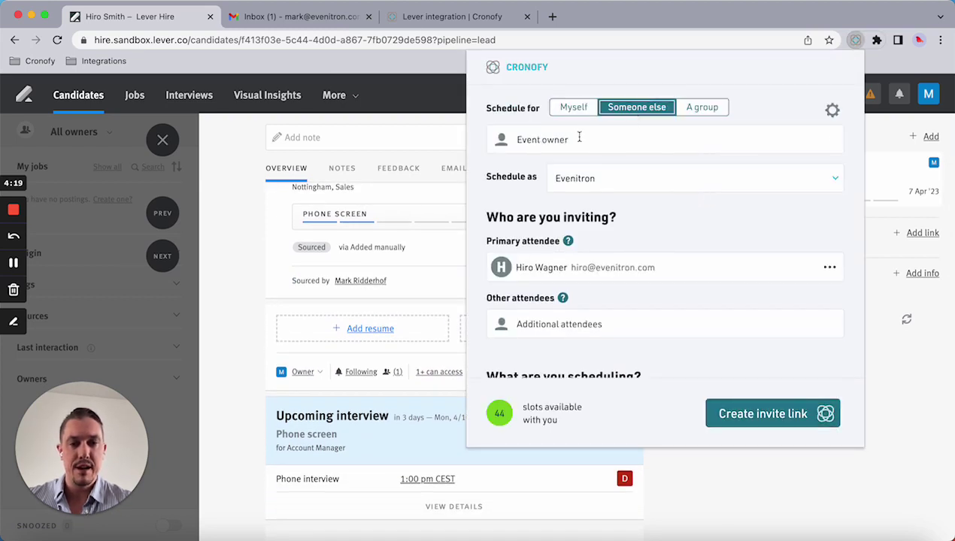
pyautogui.click(575, 137)
pyautogui.write('deniz')
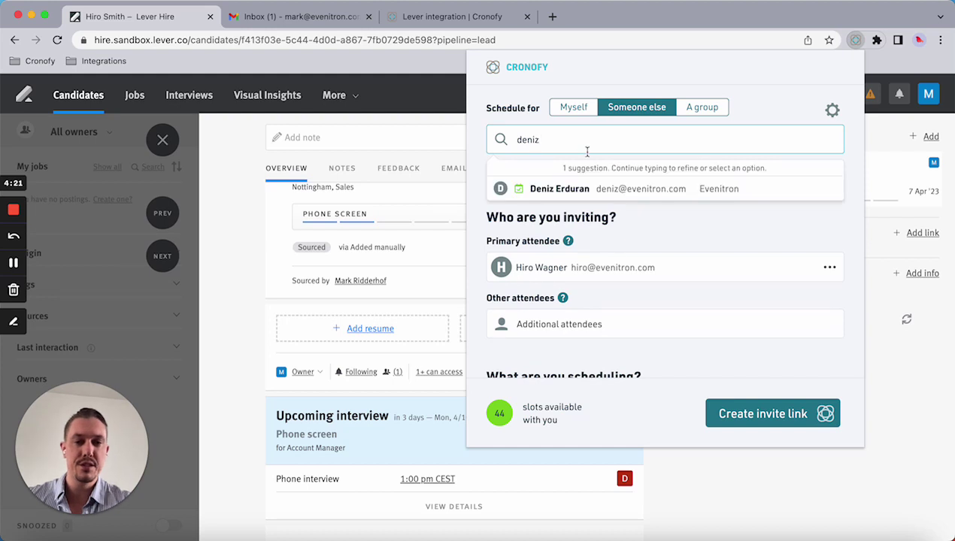
pyautogui.click(575, 188)
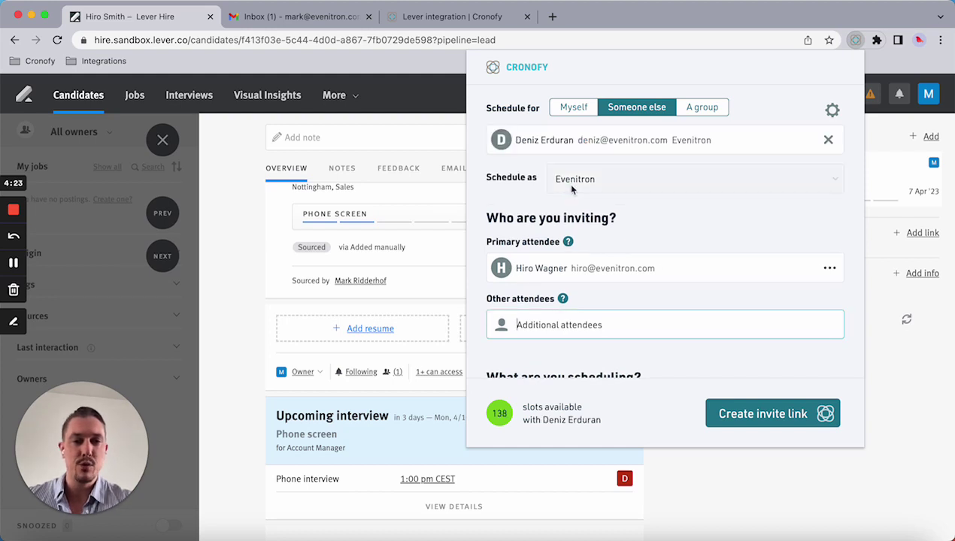
# Add a second colleague as attendee and title the event 'Panel interview'
pyautogui.scroll(-2, 566, 182)
pyautogui.click(542, 261)
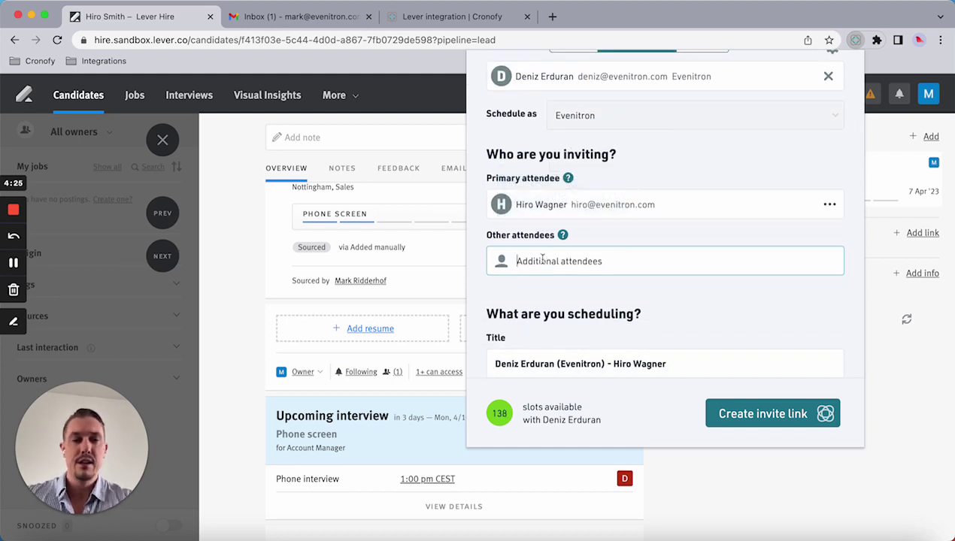
pyautogui.write('serena')
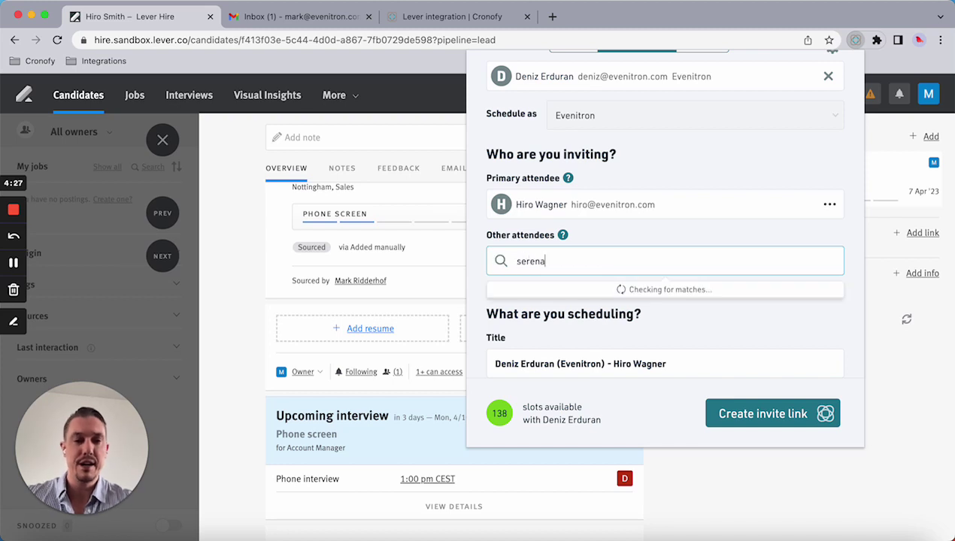
pyautogui.click(563, 308)
pyautogui.scroll(-2, 565, 309)
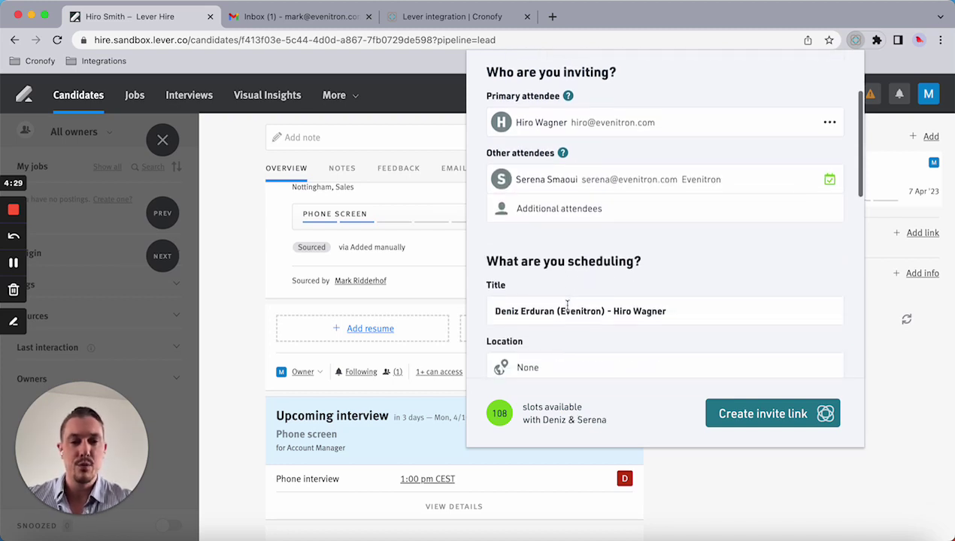
pyautogui.moveTo(692, 311); pyautogui.dragTo(493, 308)
pyautogui.press('BackSpace')
pyautogui.write('Pa')
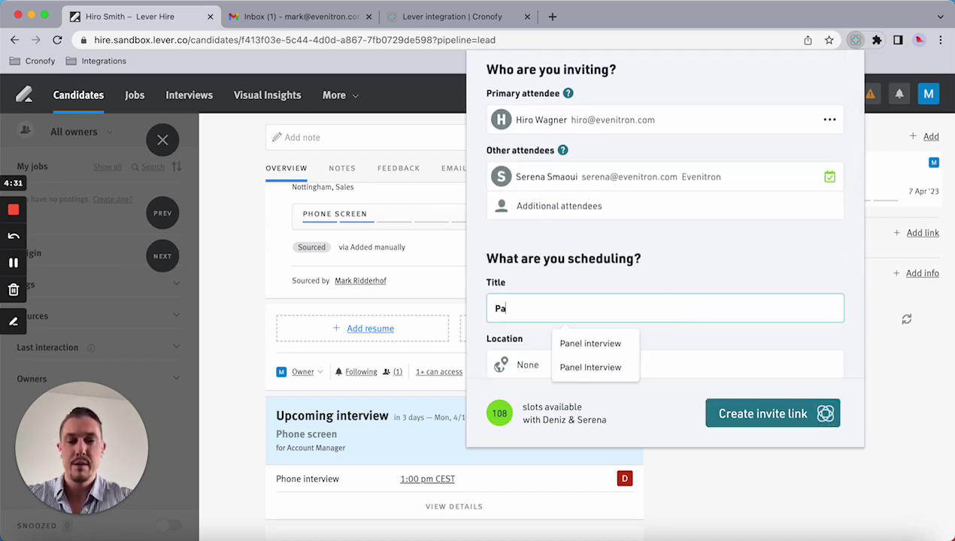
pyautogui.write('nel interview')
pyautogui.click(552, 274)
# Tag the request On-site interview and create the invite link
pyautogui.scroll(-5, 559, 292)
pyautogui.scroll(-1, 557, 293)
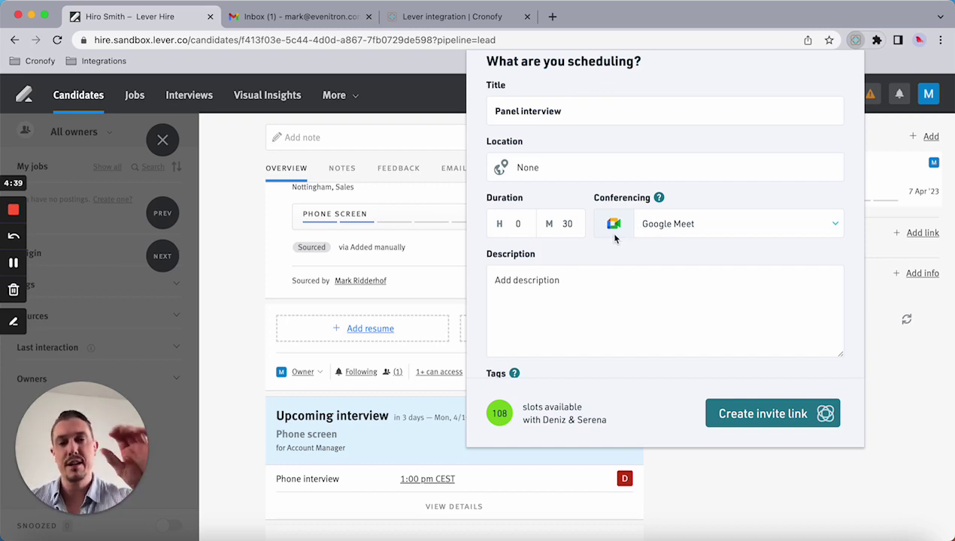
pyautogui.scroll(-5, 598, 239)
pyautogui.scroll(-7, 520, 229)
pyautogui.scroll(-4, 523, 226)
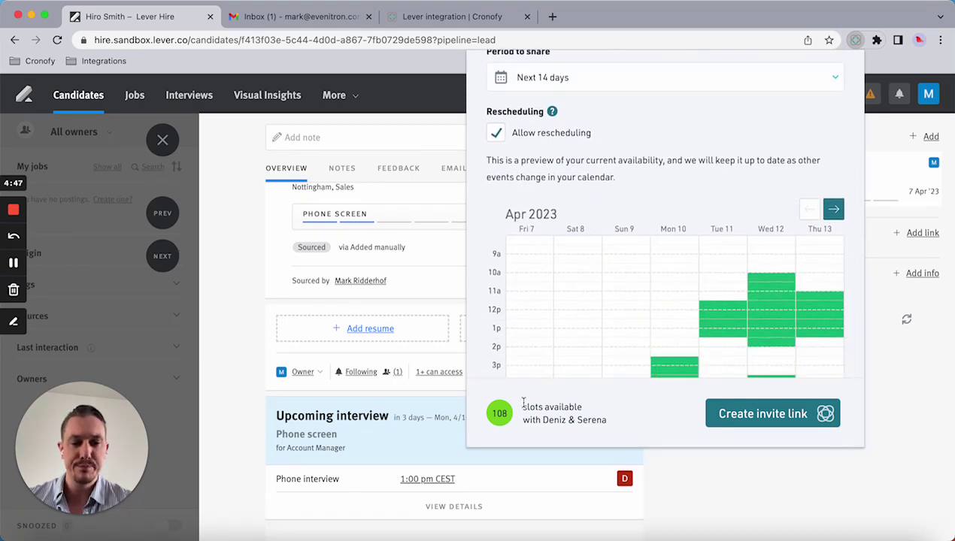
pyautogui.moveTo(502, 415)
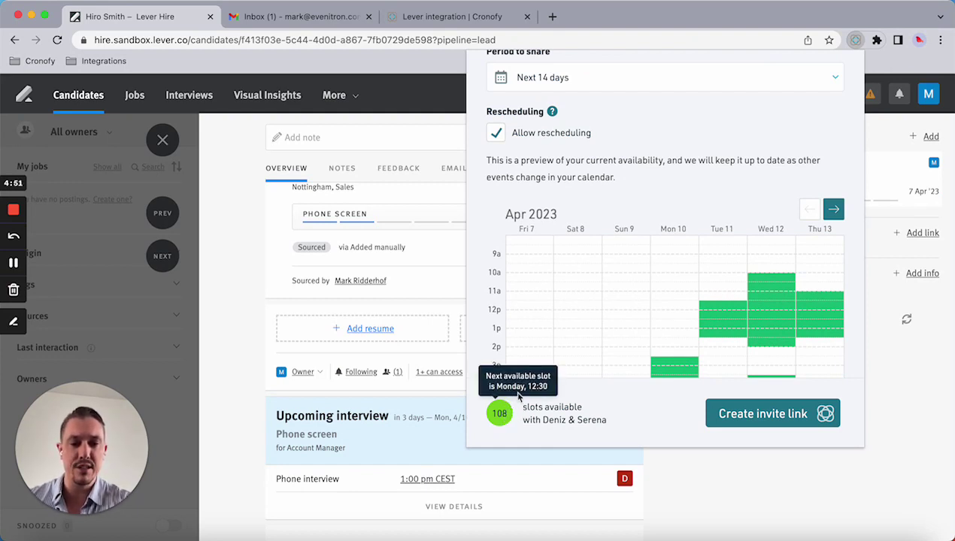
pyautogui.scroll(3, 541, 368)
pyautogui.scroll(10, 544, 334)
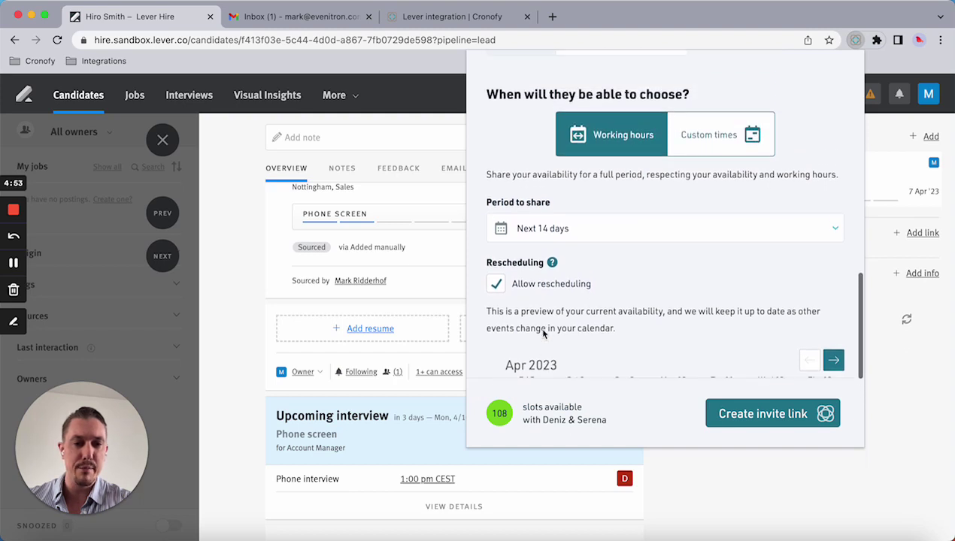
pyautogui.scroll(10, 544, 330)
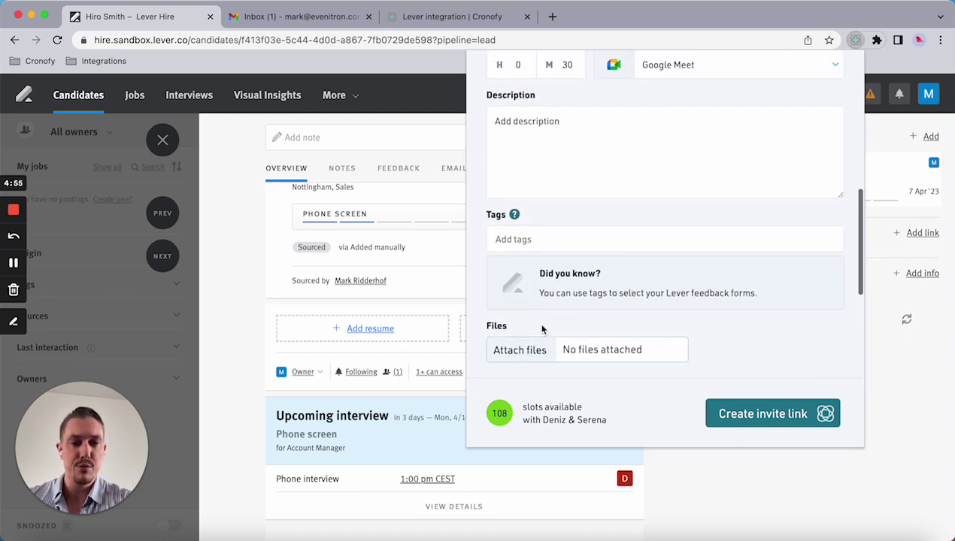
pyautogui.scroll(10, 539, 325)
pyautogui.scroll(1, 540, 328)
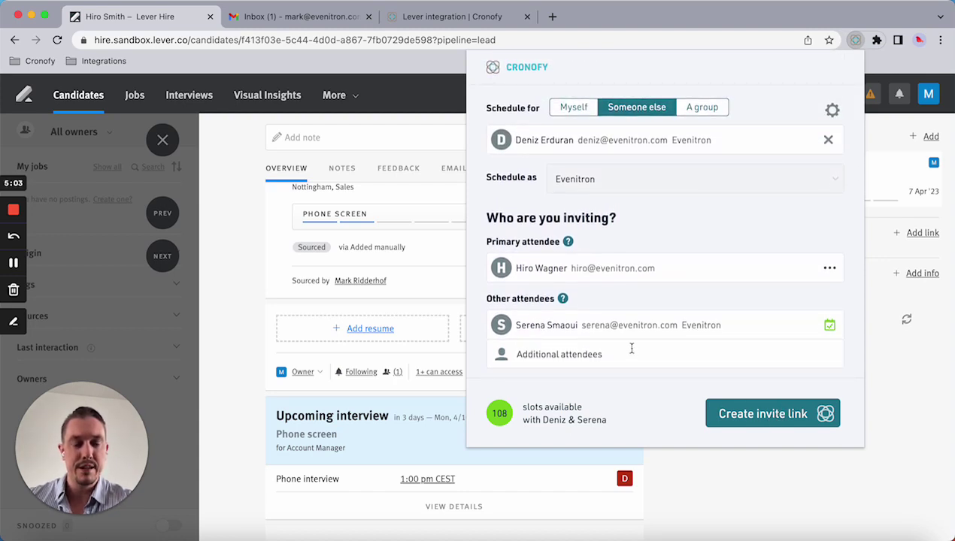
pyautogui.scroll(-10, 631, 347)
pyautogui.click(548, 285)
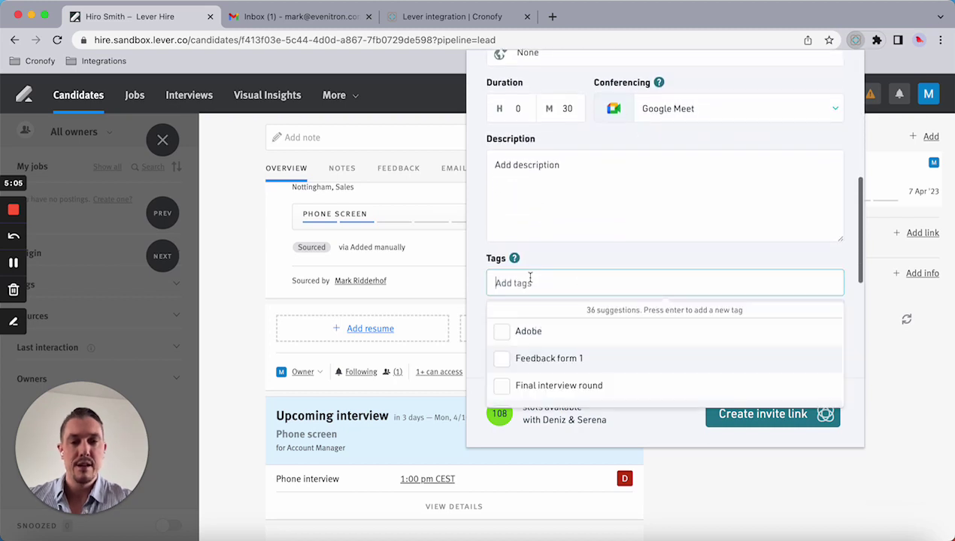
pyautogui.write('p')
pyautogui.press('BackSpace')
pyautogui.write('On')
pyautogui.click(506, 334)
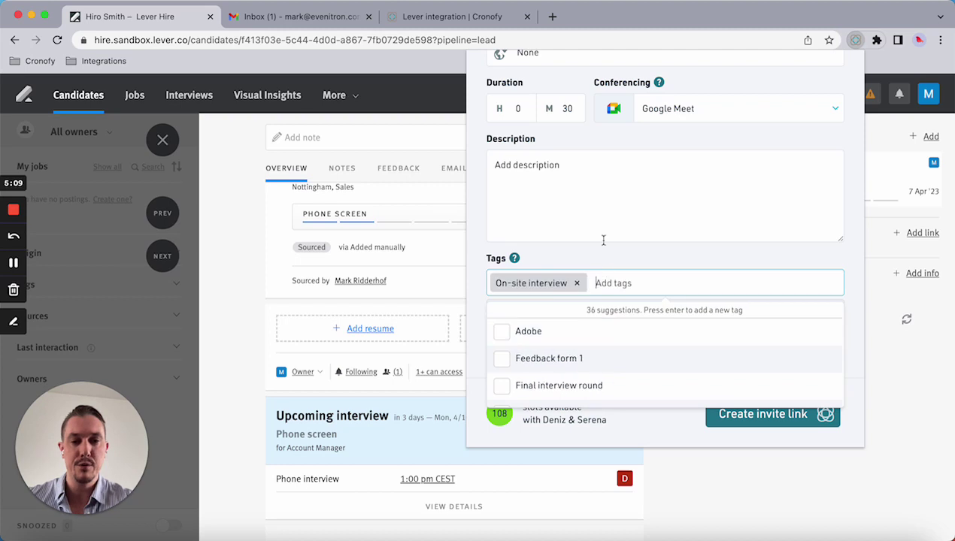
pyautogui.click(603, 239)
pyautogui.click(749, 413)
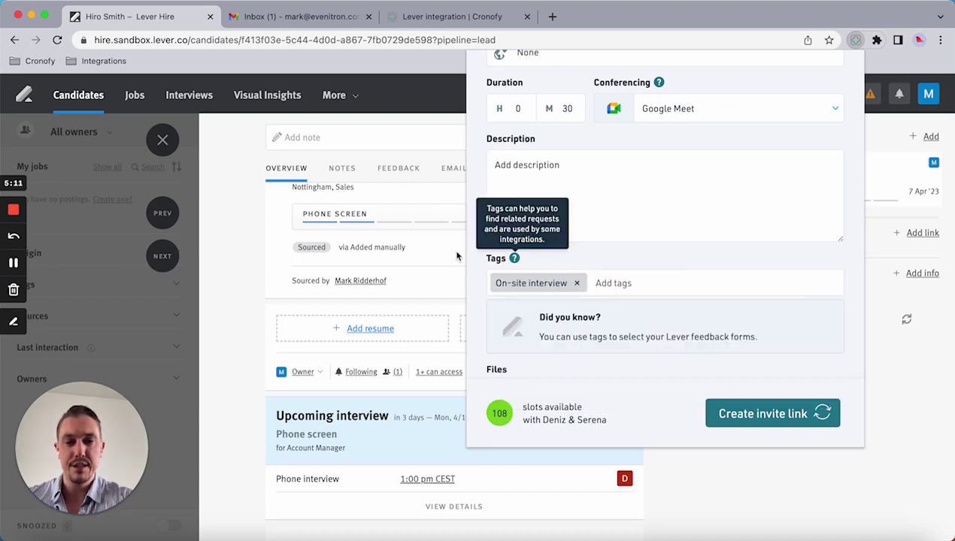
# Copy the new scheduling link and move the candidate to the On-site interview stage
pyautogui.click(808, 238)
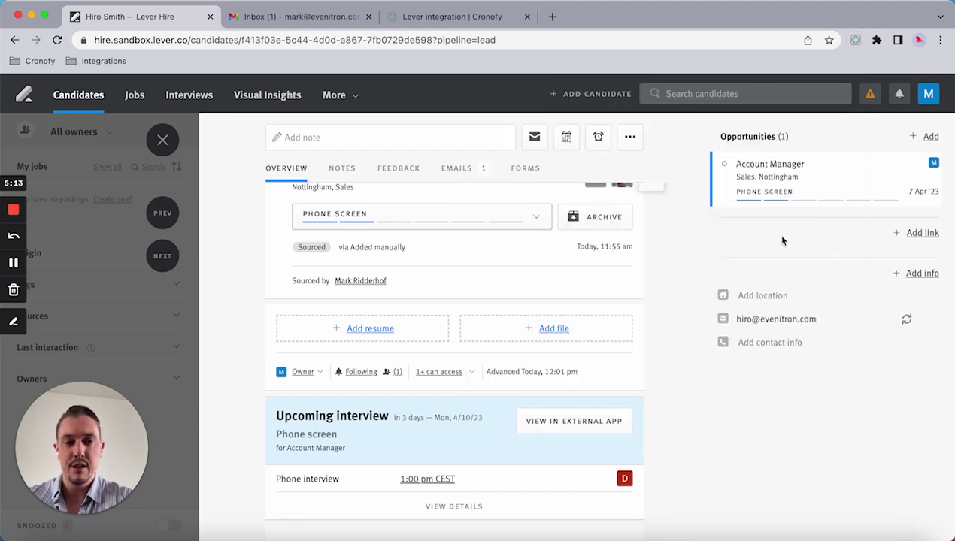
pyautogui.click(403, 220)
pyautogui.click(358, 356)
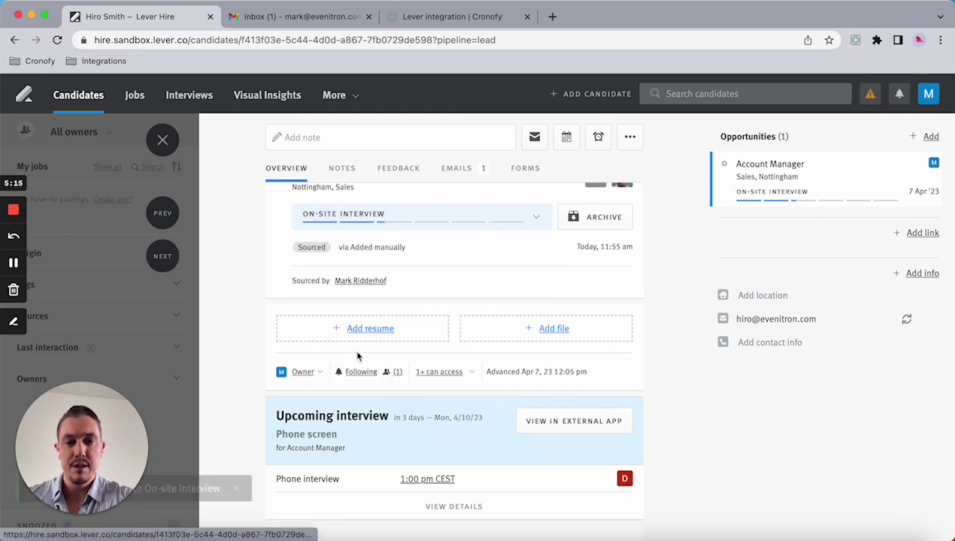
# Draft an email from the Second interview template, replacing its placeholder with the pasted link
pyautogui.scroll(2, 496, 241)
pyautogui.click(531, 143)
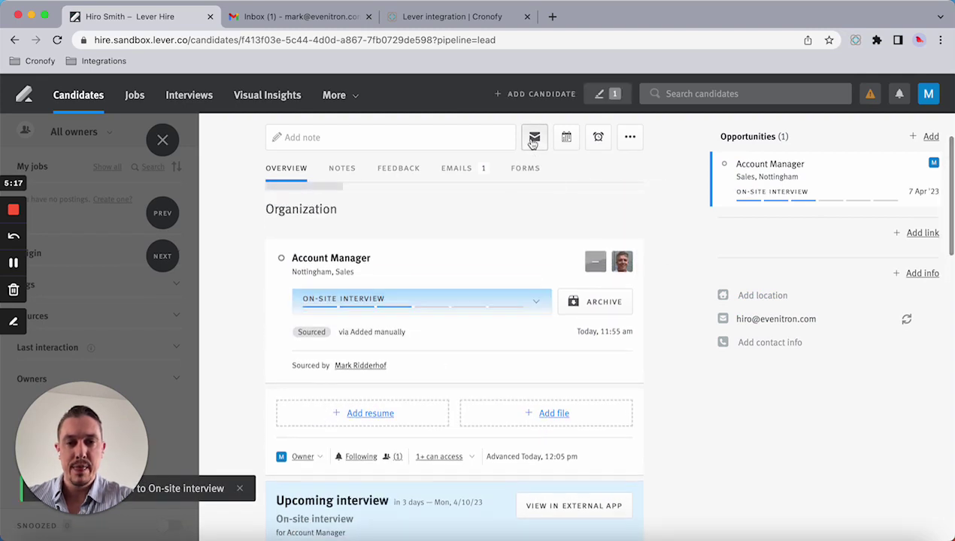
pyautogui.scroll(-1, 373, 346)
pyautogui.click(829, 208)
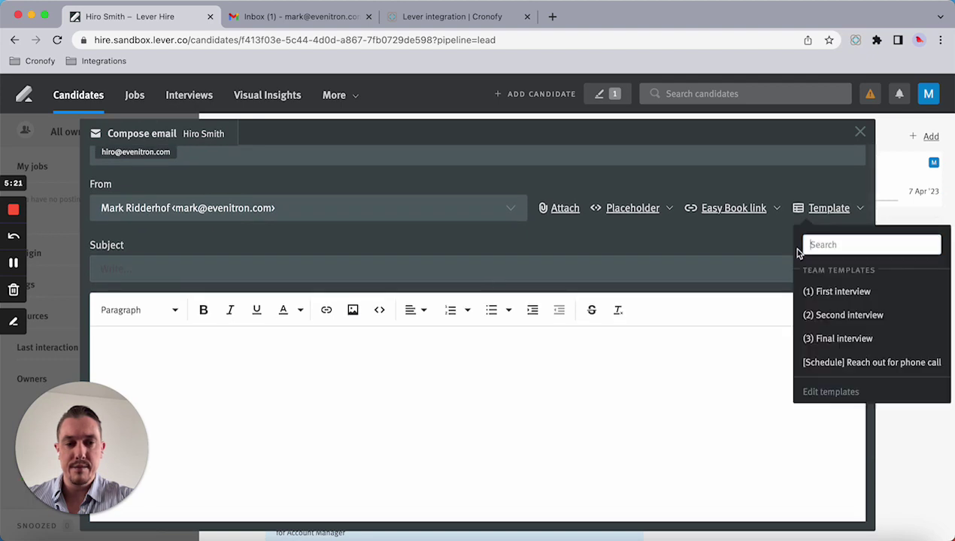
pyautogui.click(831, 317)
pyautogui.moveTo(385, 398); pyautogui.dragTo(270, 396)
pyautogui.press('BackSpace')
pyautogui.press('BackSpace')
pyautogui.press('super+v')
pyautogui.scroll(-2, 301, 387)
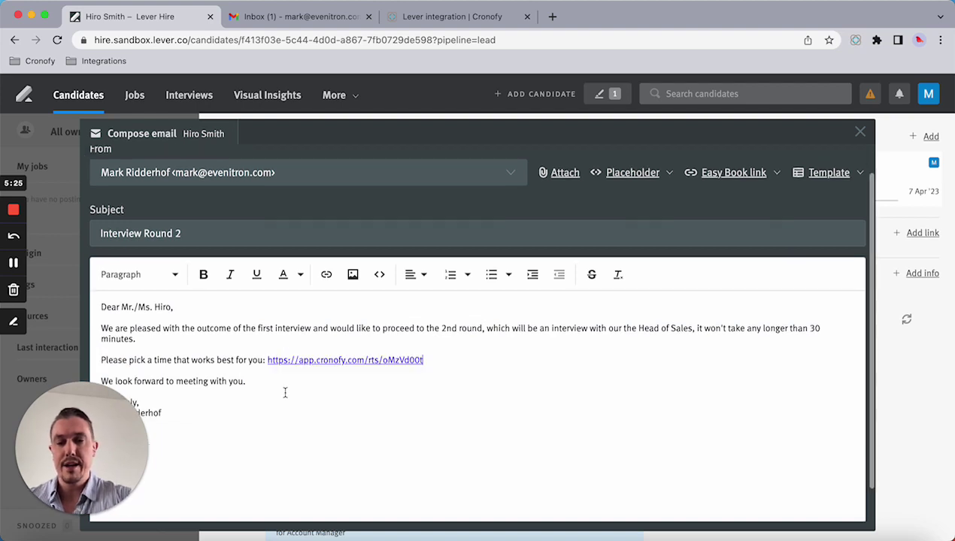
# Switch the email to the Final interview template and delete its booking-link placeholder
pyautogui.click(808, 160)
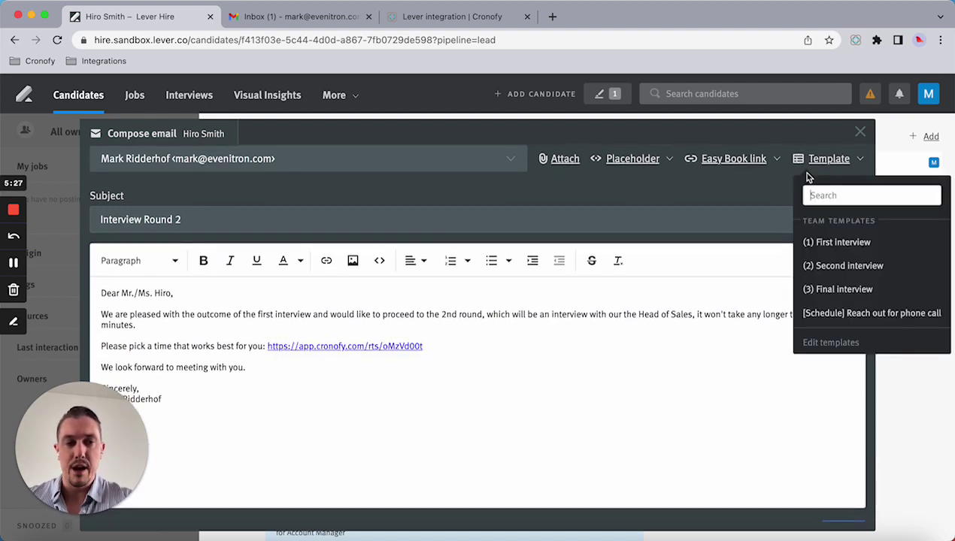
pyautogui.click(821, 291)
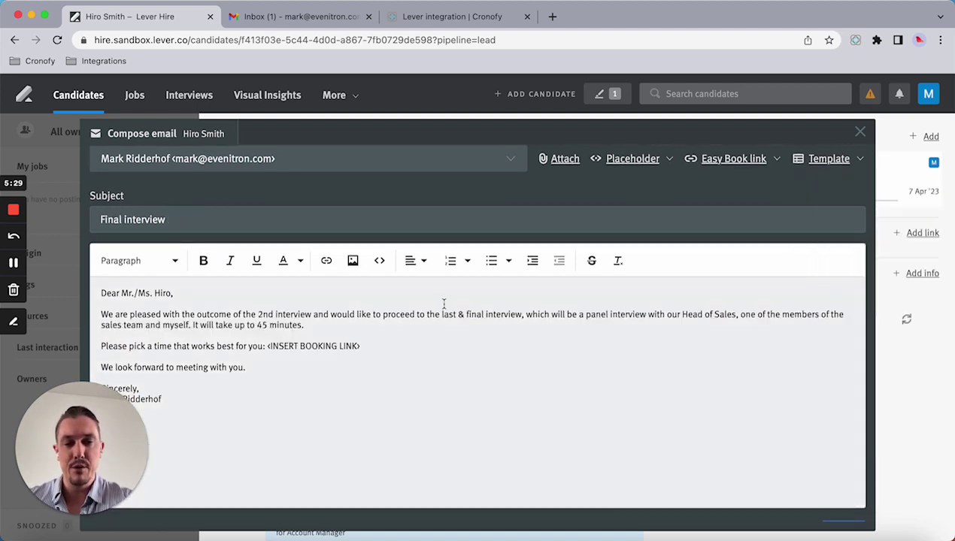
pyautogui.moveTo(367, 346); pyautogui.dragTo(263, 347)
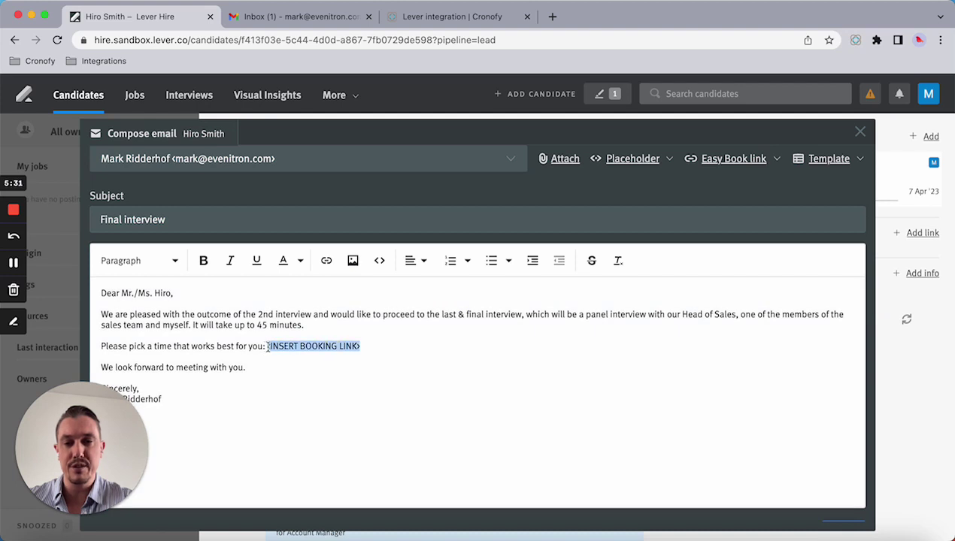
pyautogui.press('BackSpace')
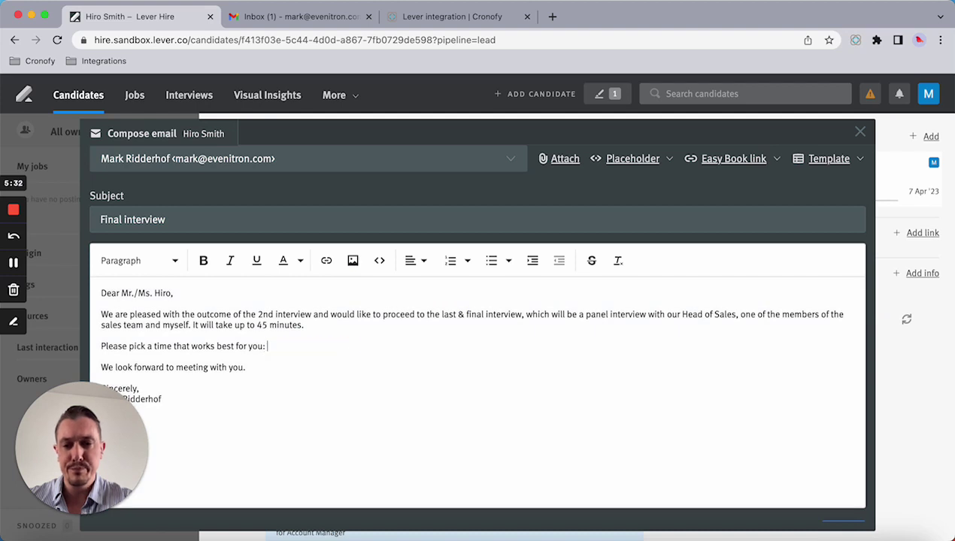
# Add a group invite link for A. Panel Interview (LE) to the email via Cronofy
pyautogui.click(853, 42)
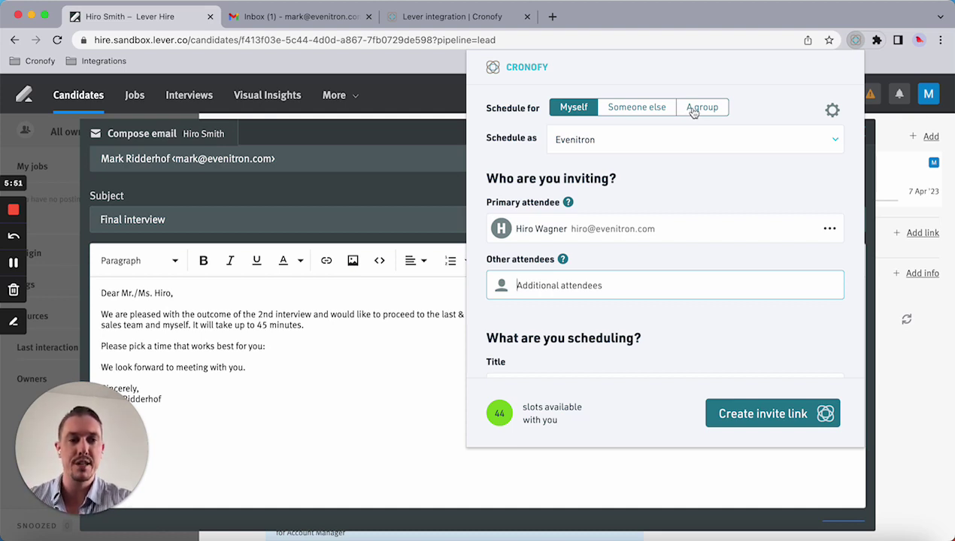
pyautogui.click(692, 111)
pyautogui.click(553, 209)
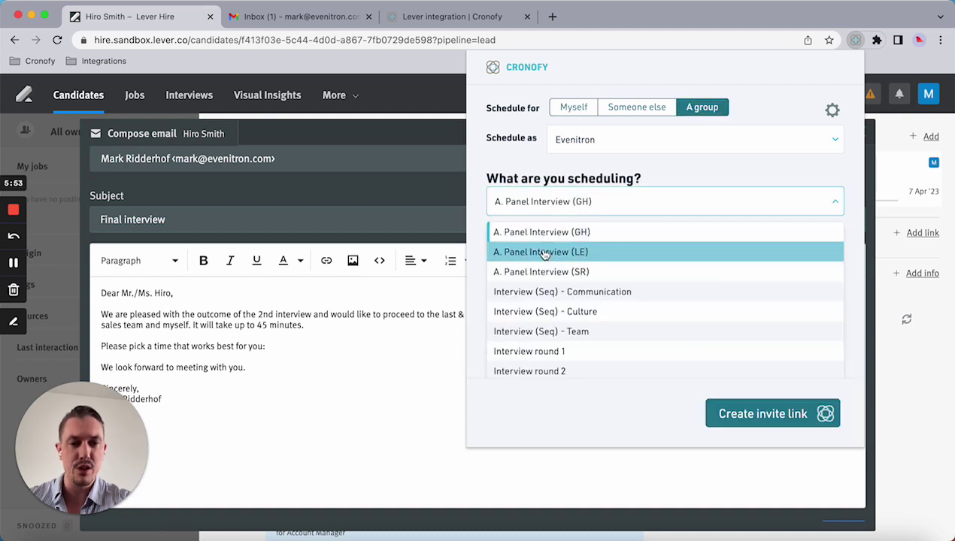
pyautogui.click(543, 251)
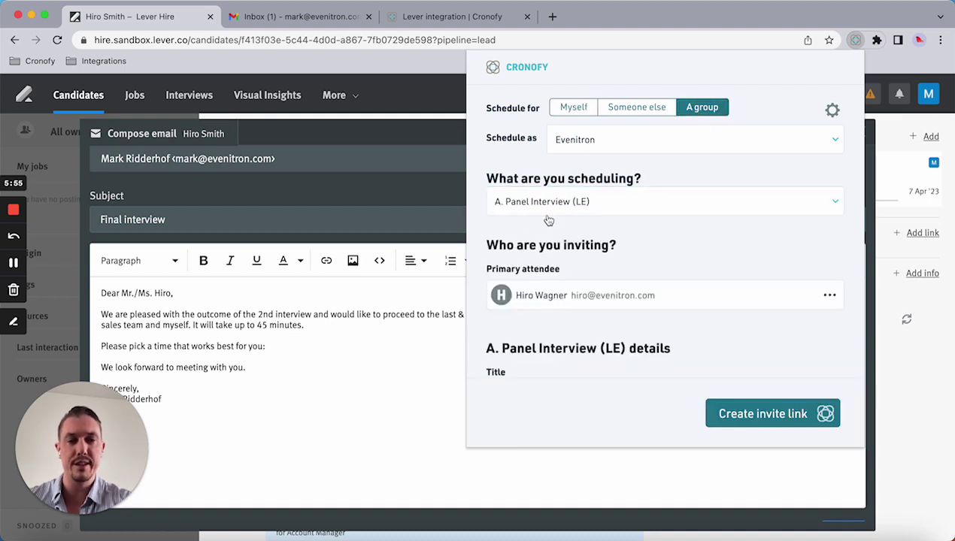
pyautogui.scroll(-5, 533, 218)
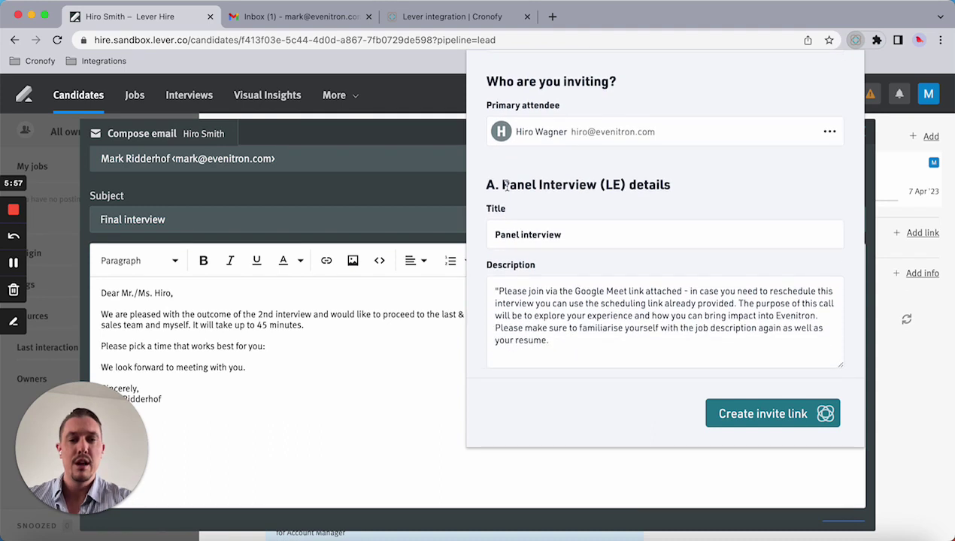
pyautogui.scroll(-3, 541, 218)
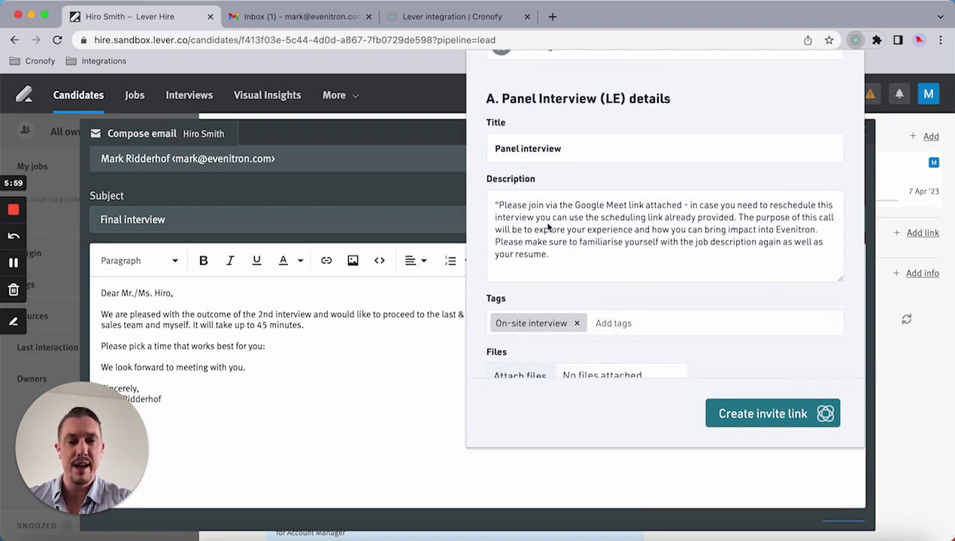
pyautogui.scroll(-2, 547, 215)
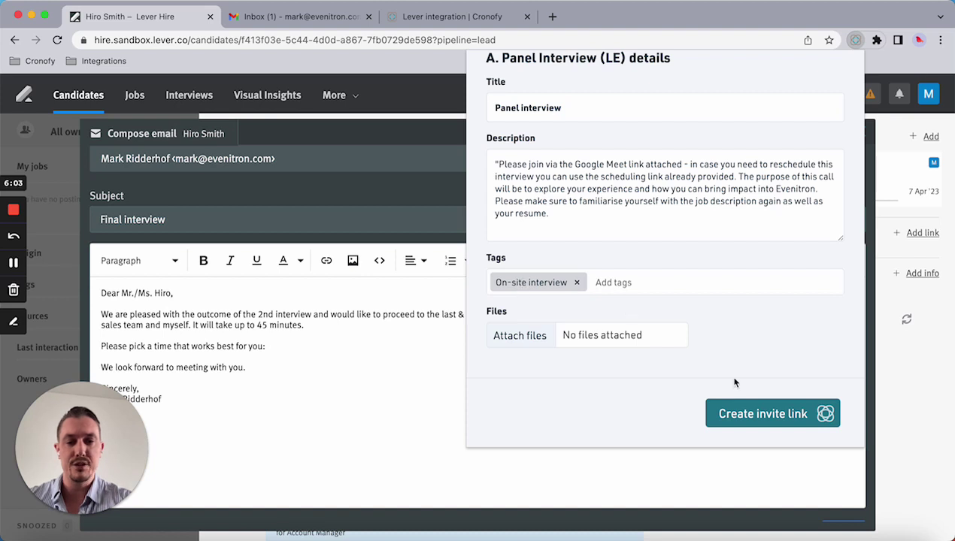
pyautogui.click(744, 416)
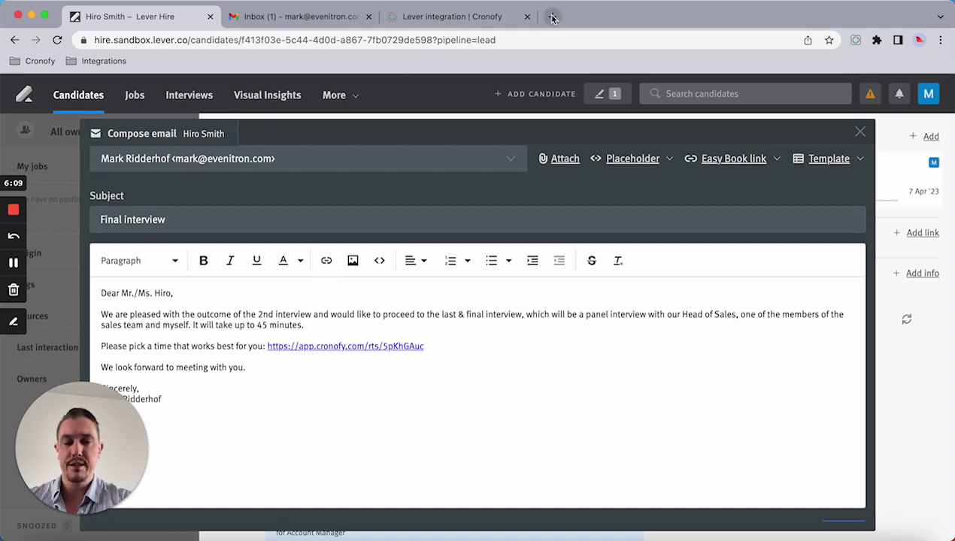
pyautogui.scroll(-2, 575, 277)
# Send the Final interview email, then open its booking link in a new tab
pyautogui.click(842, 506)
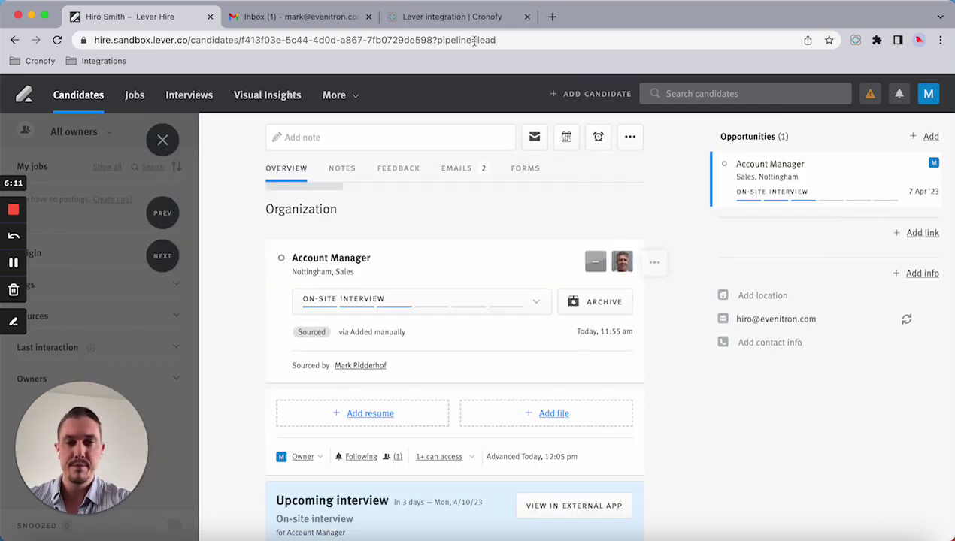
pyautogui.click(552, 16)
pyautogui.press('super+v')
pyautogui.press('Return')
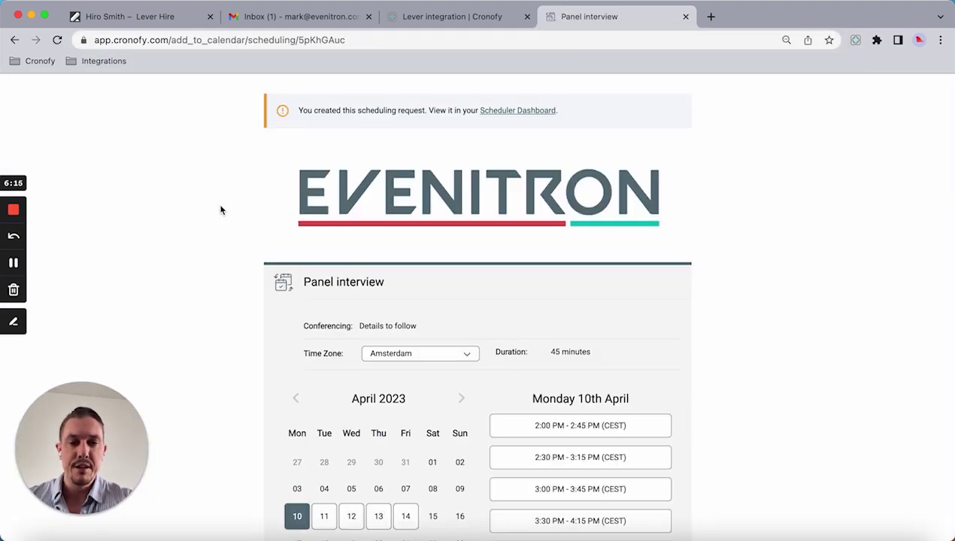
# Book the 10:00 AM slot on Wednesday 12 April and return to Lever
pyautogui.scroll(-2, 239, 212)
pyautogui.scroll(-1, 241, 211)
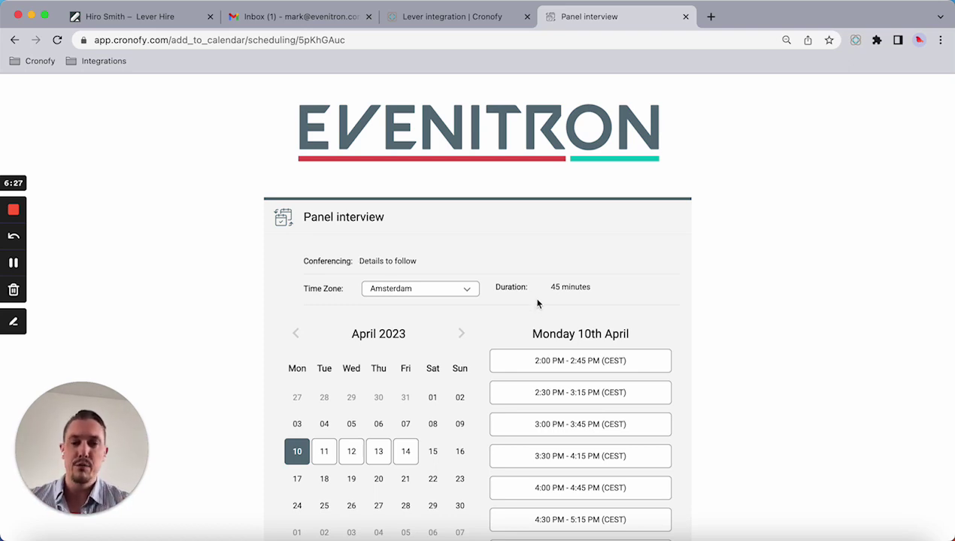
pyautogui.scroll(-1, 447, 314)
pyautogui.scroll(-1, 536, 332)
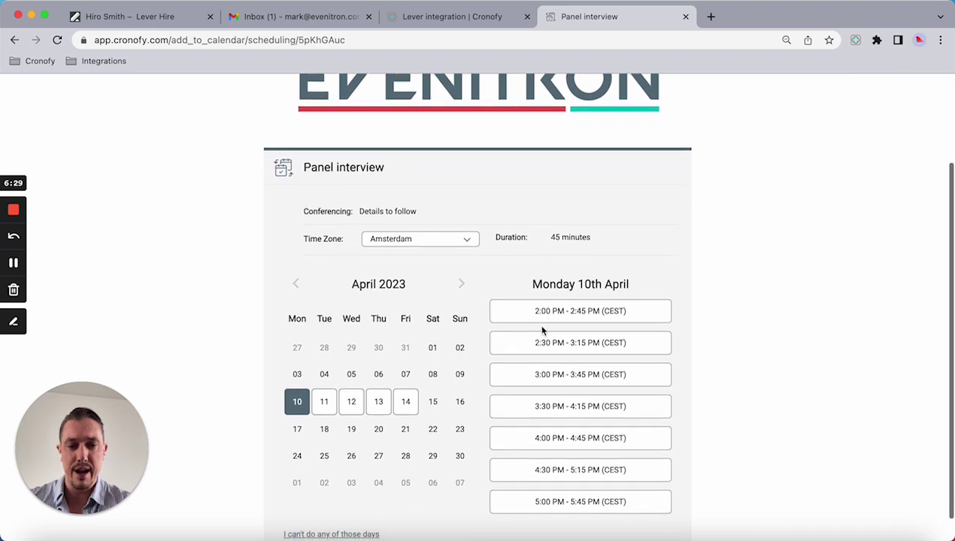
pyautogui.click(350, 401)
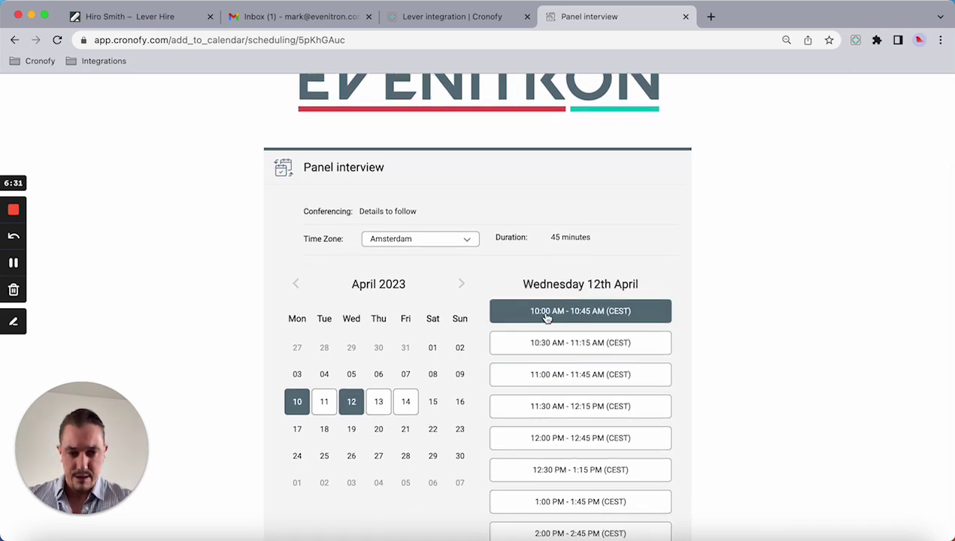
pyautogui.click(546, 315)
pyautogui.click(569, 328)
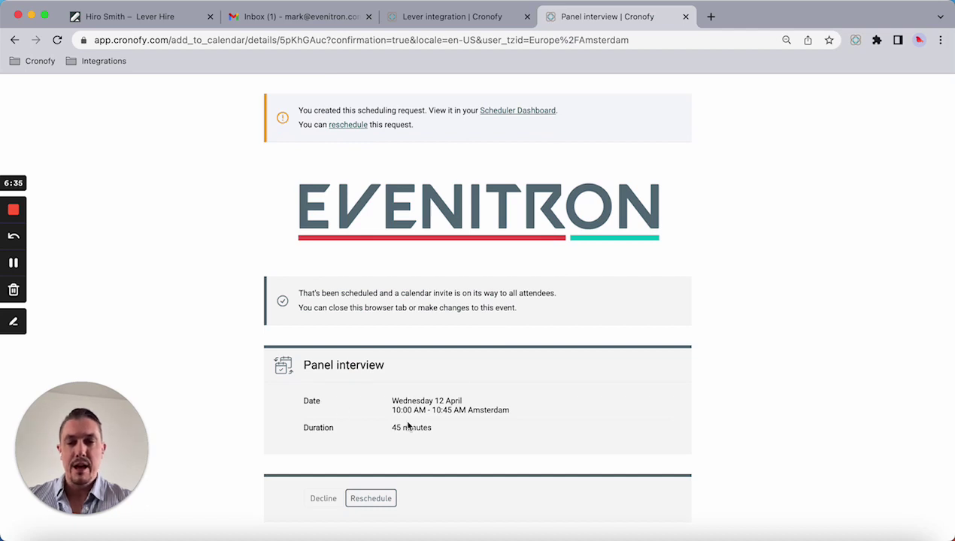
pyautogui.scroll(-1, 385, 448)
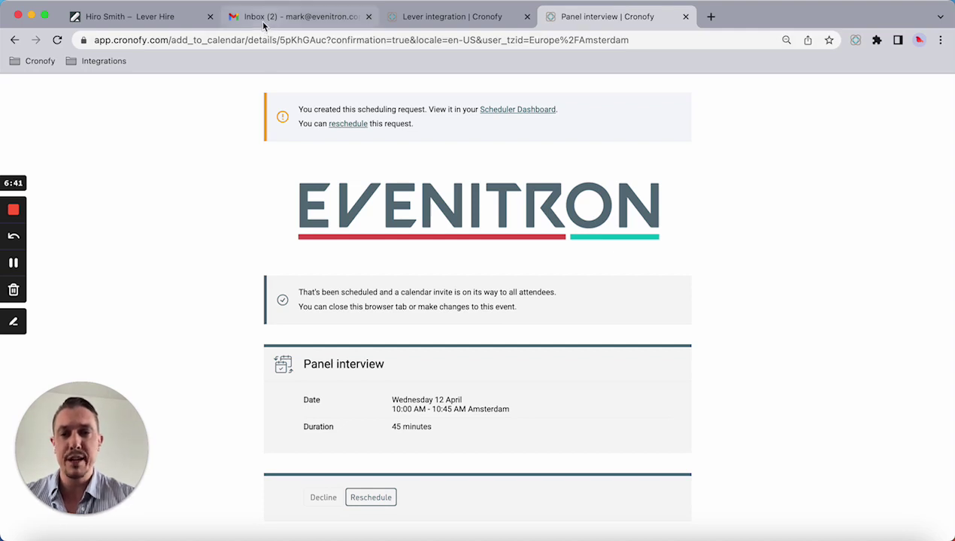
pyautogui.click(139, 21)
# Refresh the candidate page to show the Wed 4/12/23 10:00 am interview, then open Gmail
pyautogui.scroll(-2, 301, 226)
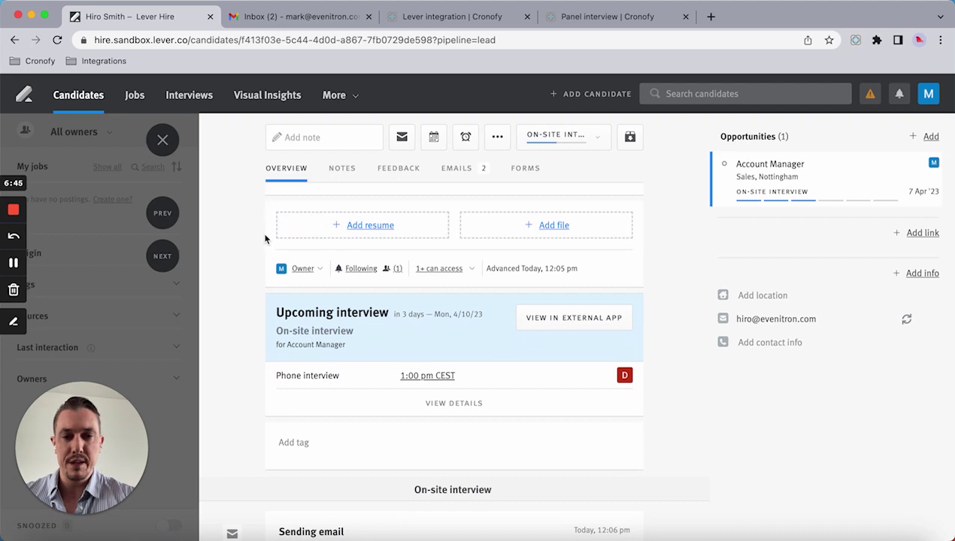
pyautogui.scroll(-1, 264, 239)
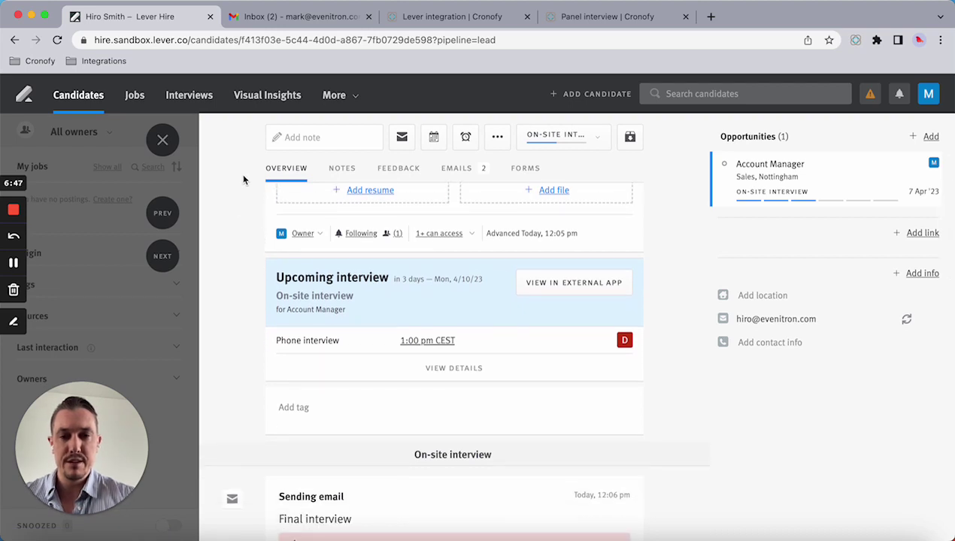
pyautogui.click(56, 40)
pyautogui.scroll(-1, 391, 331)
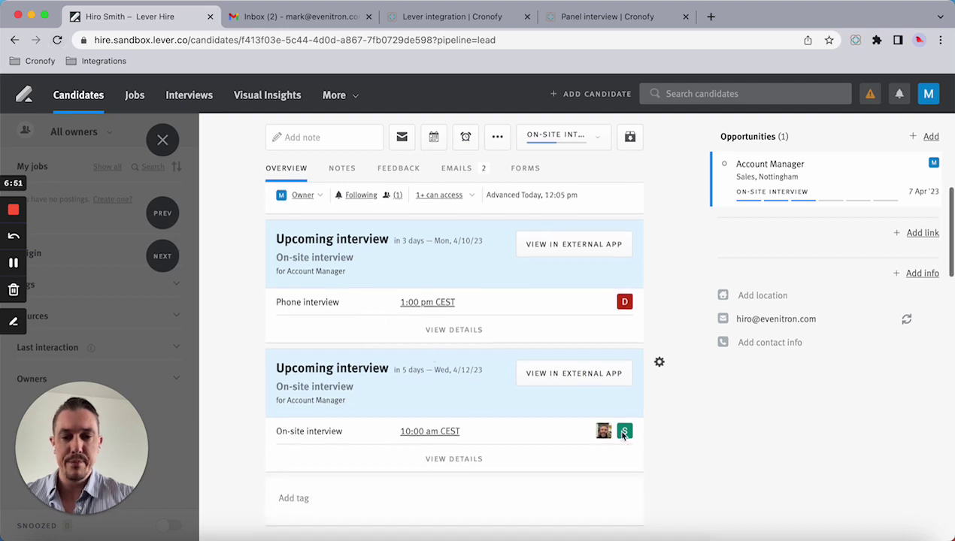
pyautogui.moveTo(623, 434)
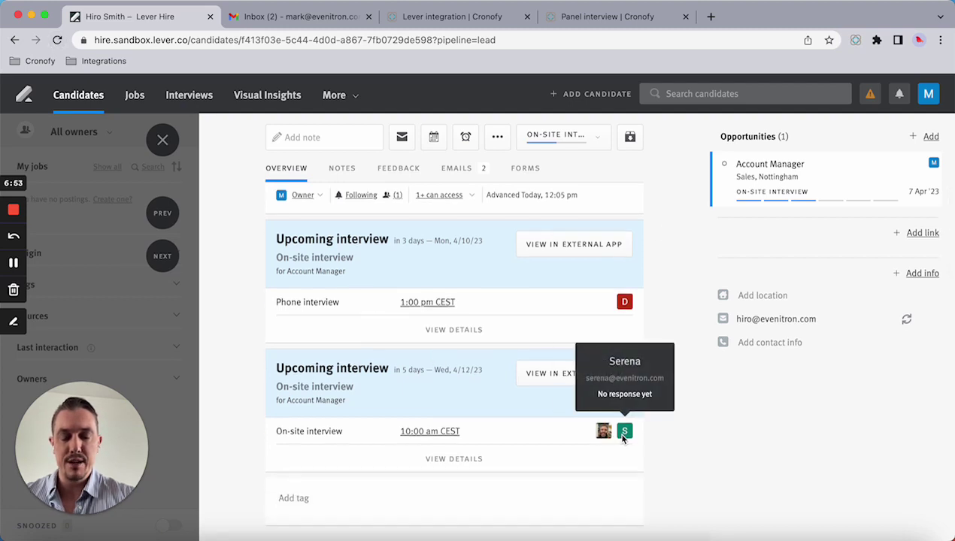
pyautogui.scroll(1, 624, 440)
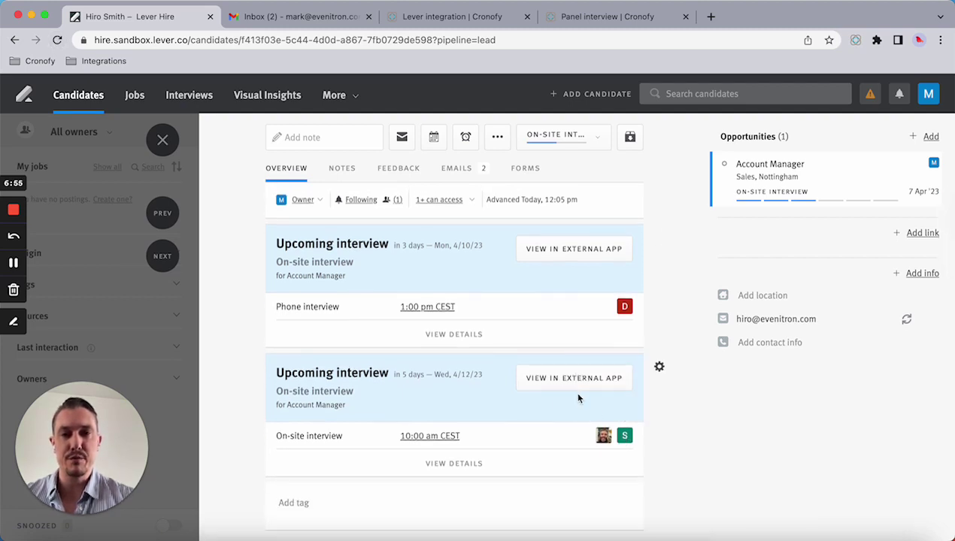
pyautogui.click(225, 18)
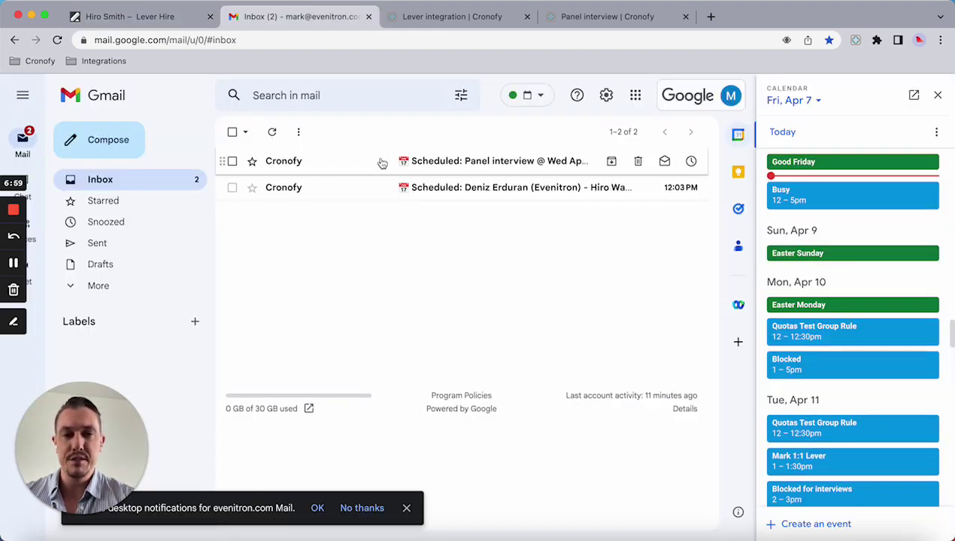
# Return to the candidate's Lever profile showing the Mon 4/10 phone and Wed 4/12 on-site interviews
pyautogui.click(143, 17)
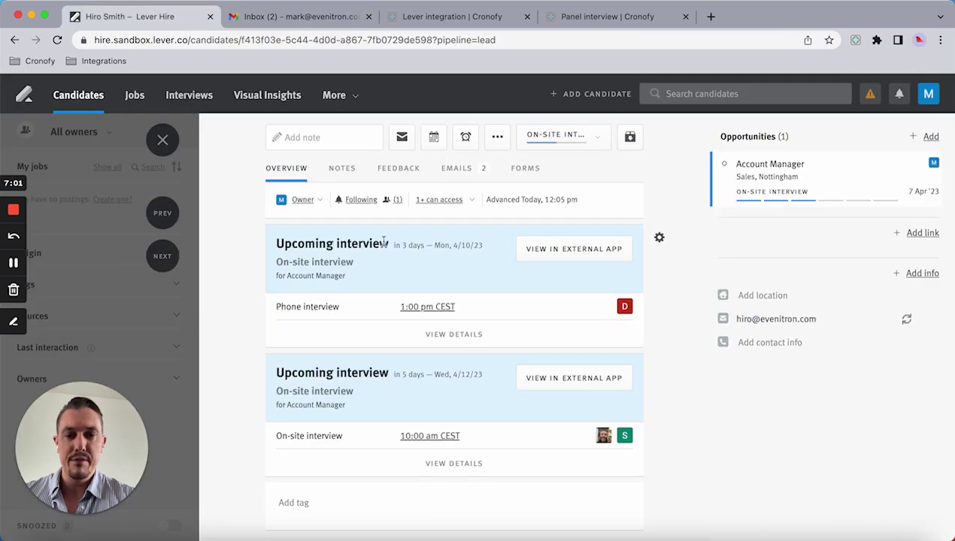
# Set the Lever integration group's Required members to 2 of 4 and save it
pyautogui.click(430, 22)
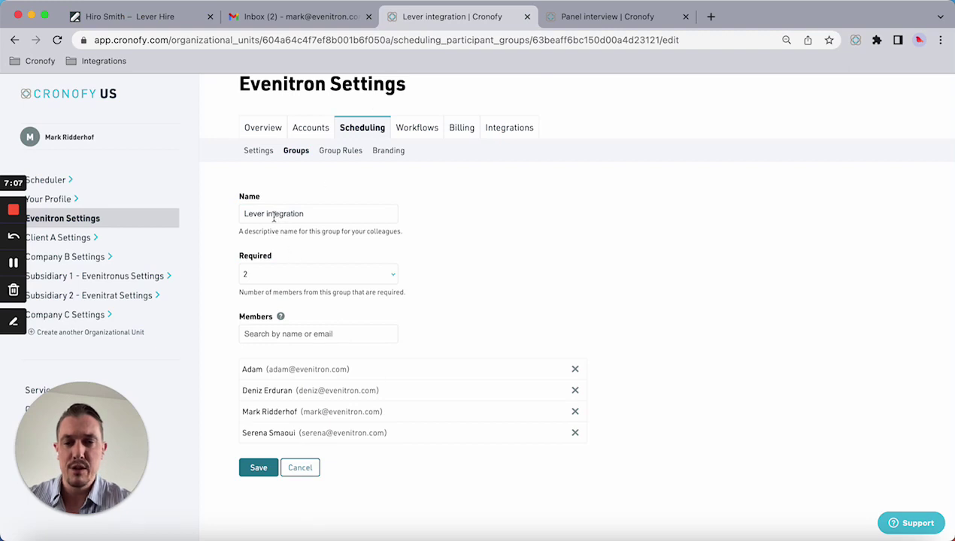
pyautogui.click(286, 272)
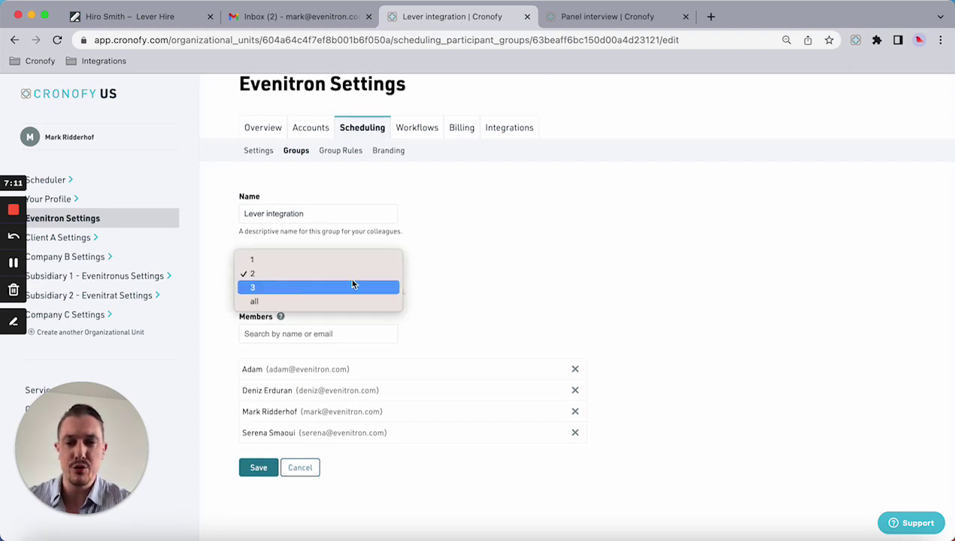
pyautogui.click(421, 273)
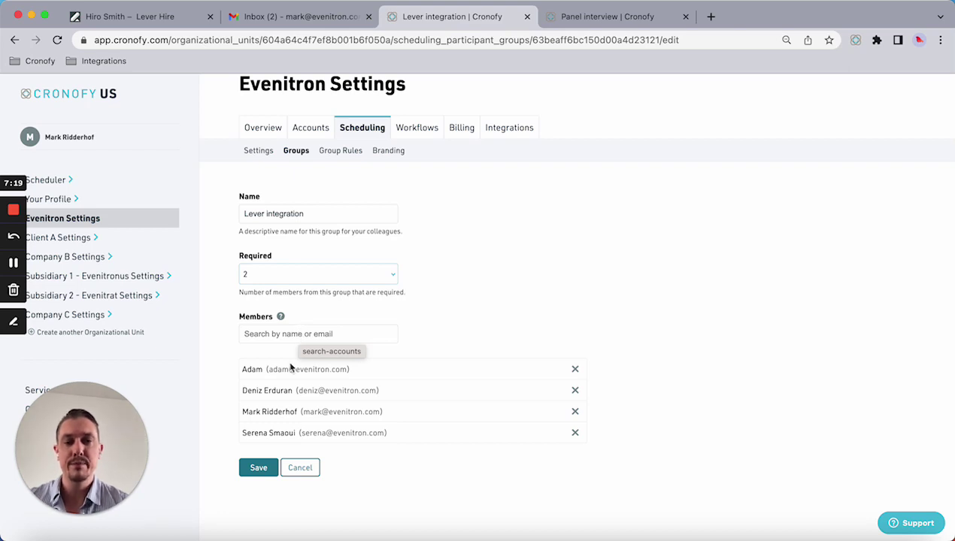
pyautogui.click(258, 467)
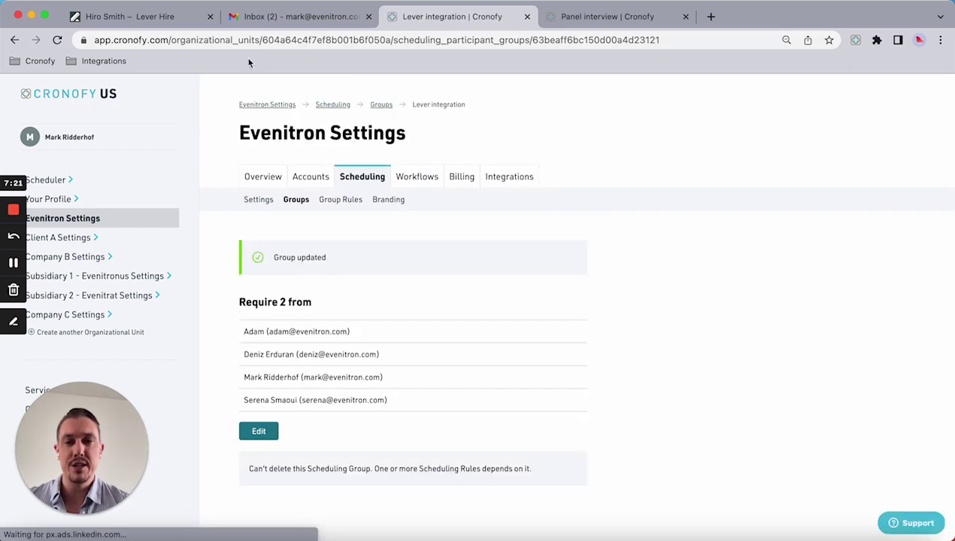